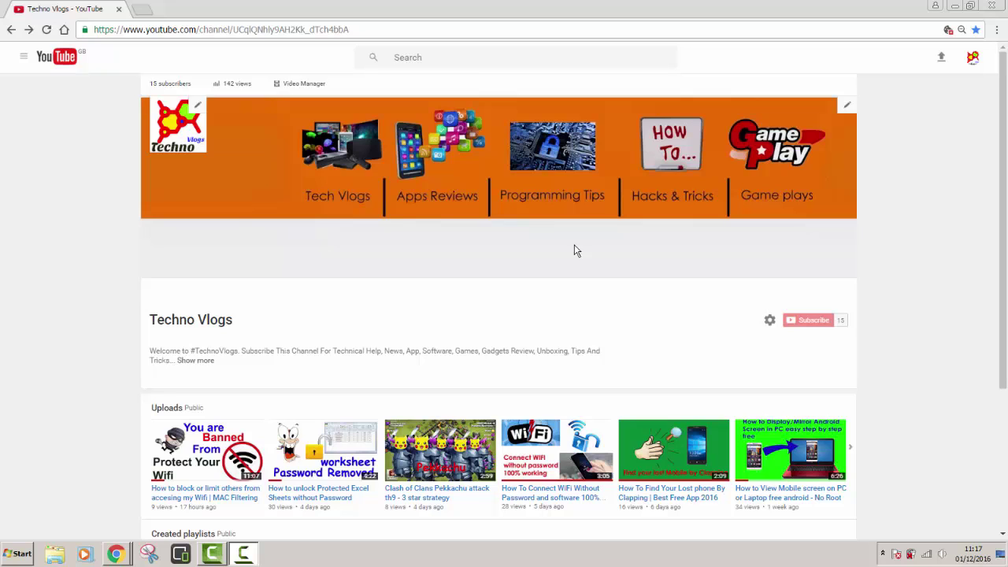
Find regedit.exe by searching for "regedit" and launch Registry Editor
left_click(20, 556)
left_click(45, 524)
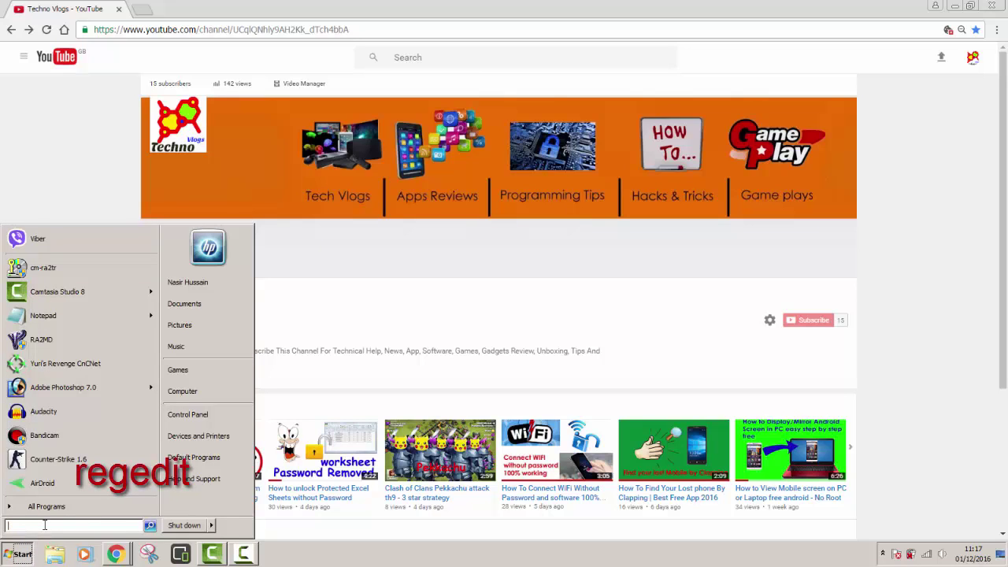
type("reged")
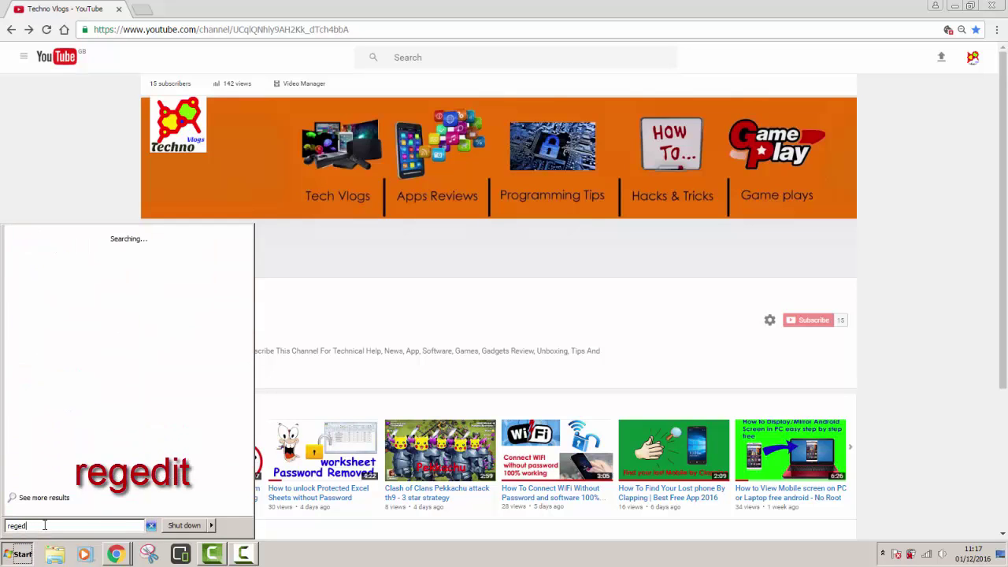
type("it")
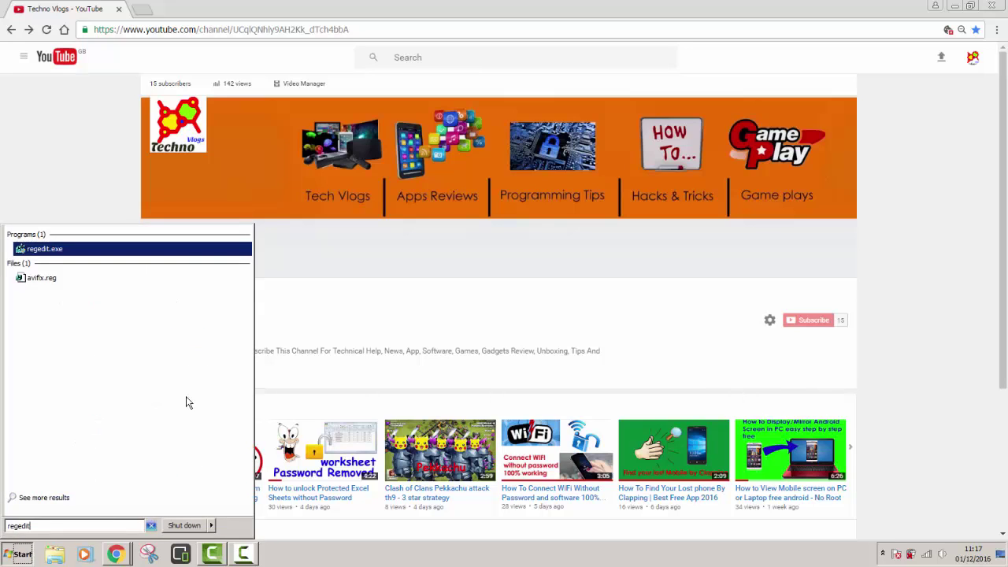
key("Return")
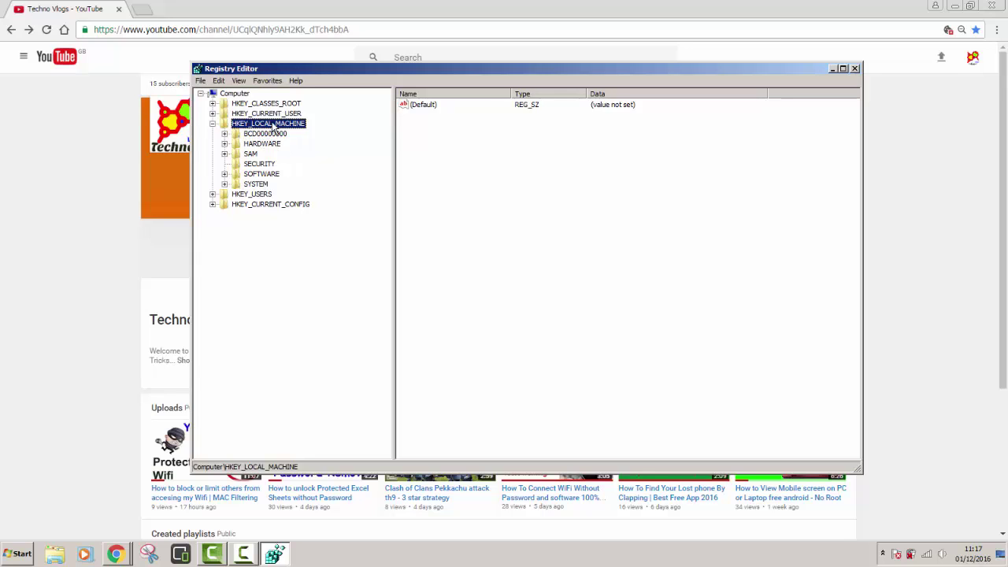
Create a key named StorageDevicePolicies under HKEY_LOCAL_MACHINE\SYSTEM\CurrentControlSet\Control
left_click(225, 183)
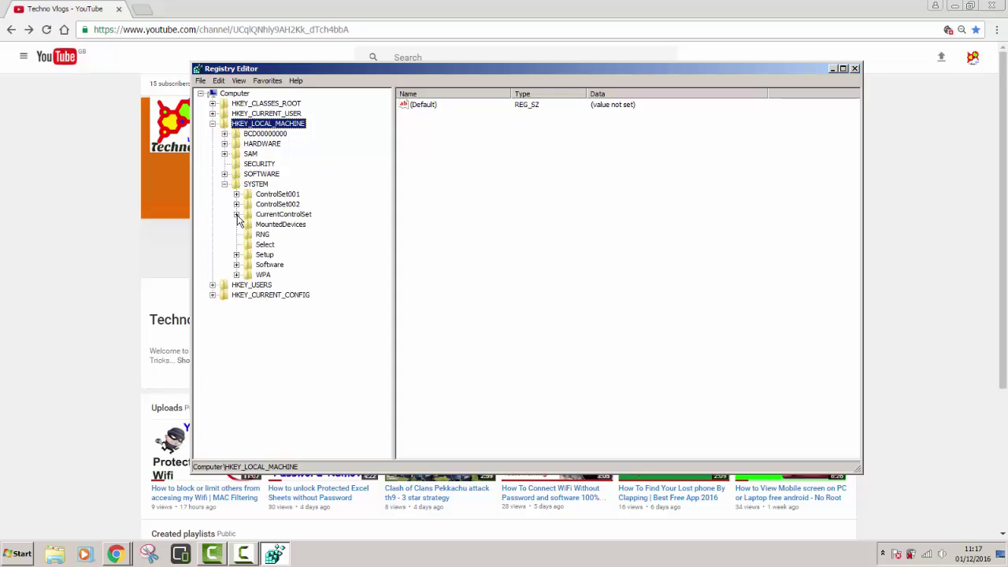
left_click(236, 214)
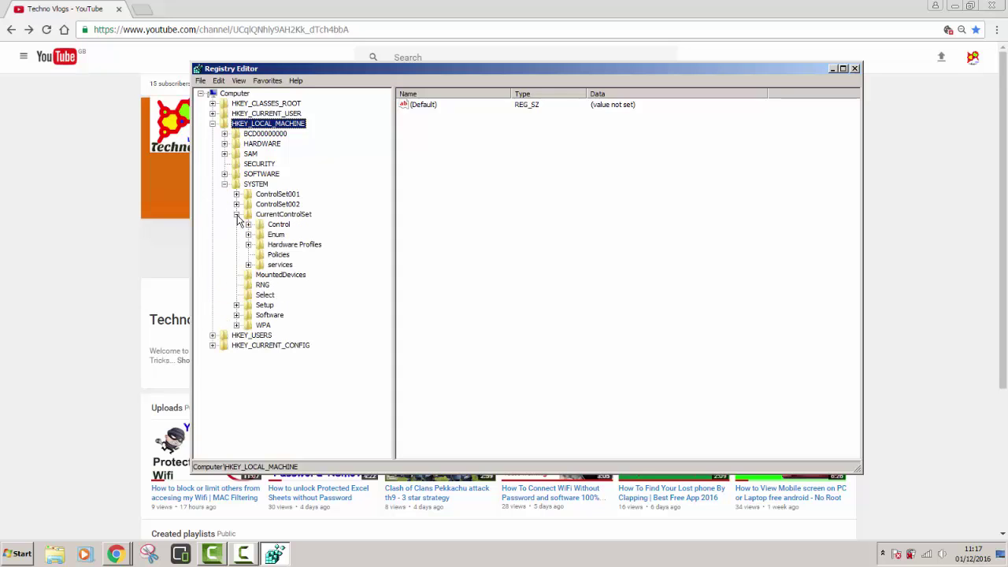
left_click(278, 226)
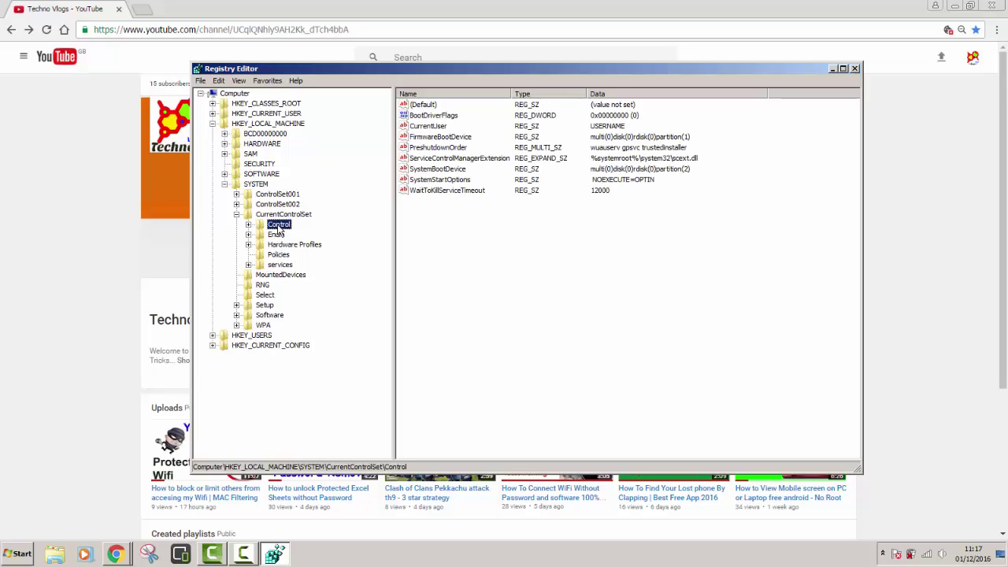
right_click(278, 227)
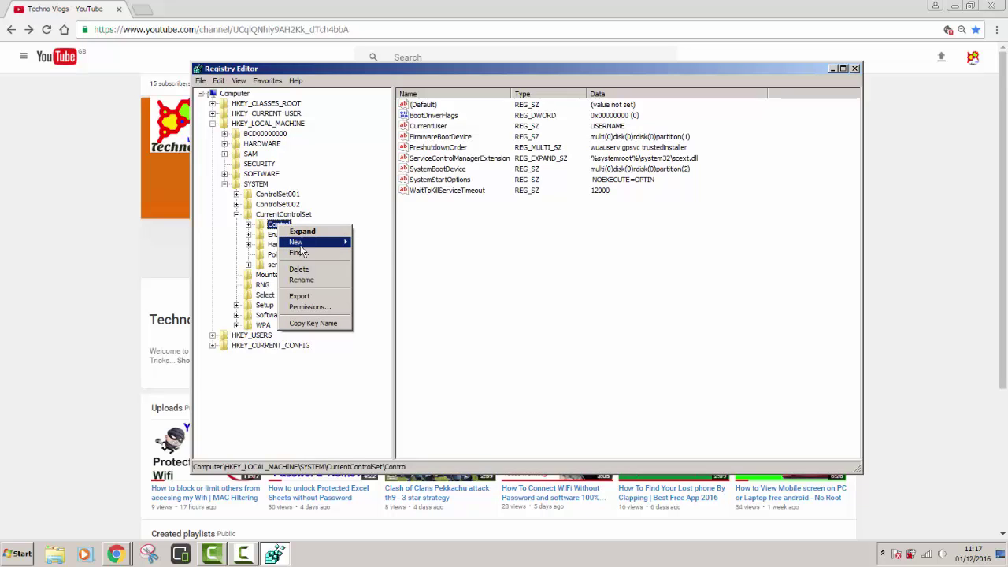
mouse_move(304, 244)
left_click(368, 243)
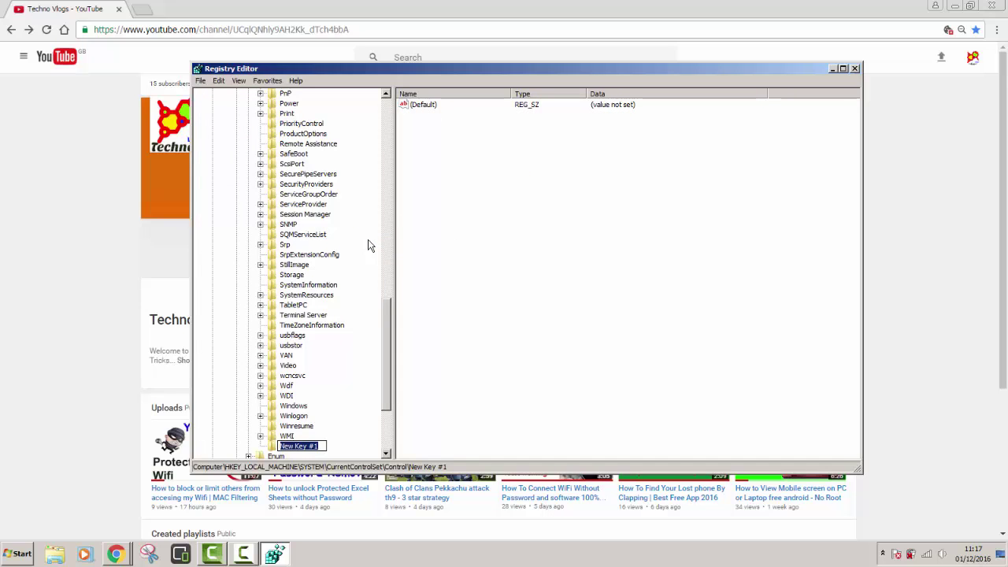
type("S")
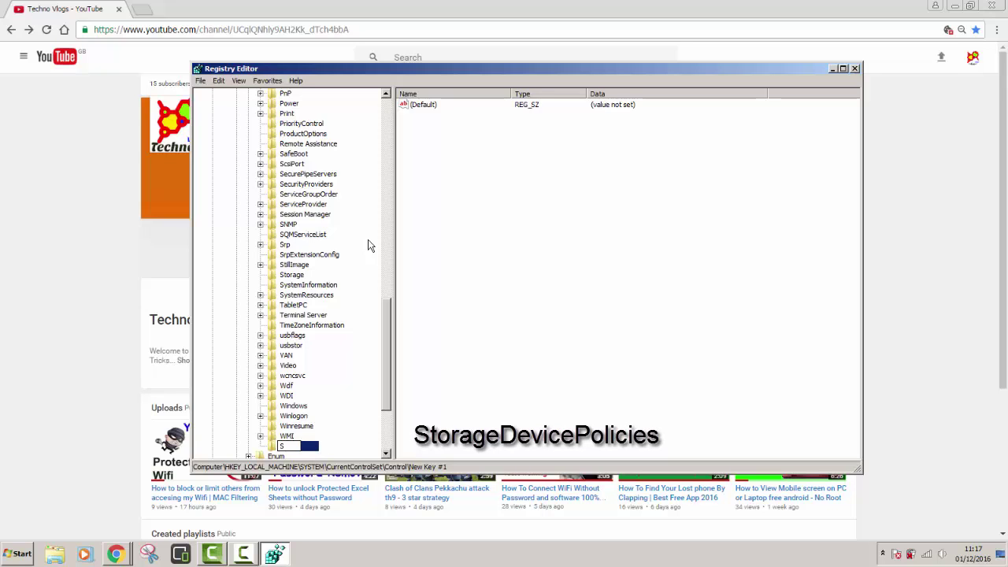
type("torageDevicePolicies")
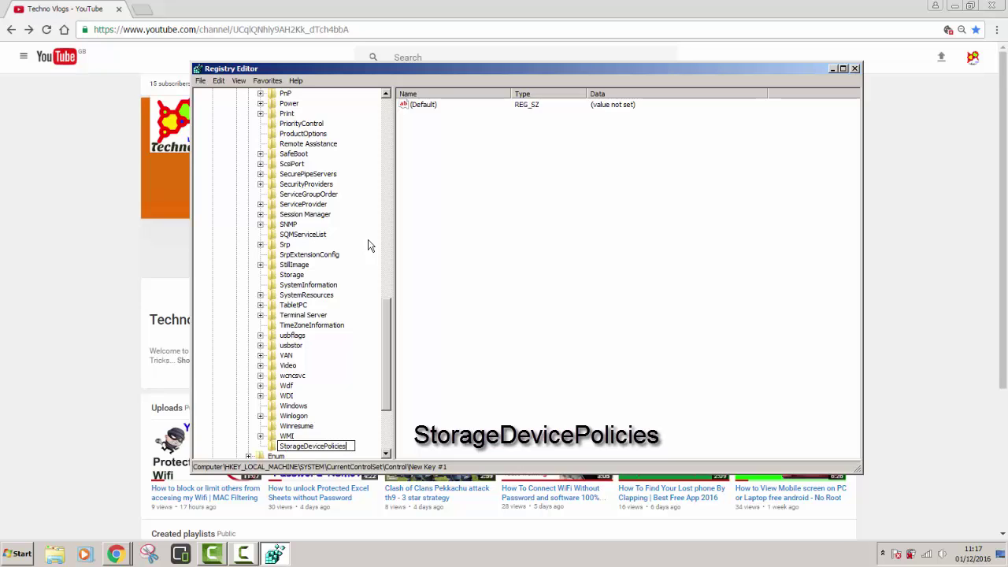
key("Return")
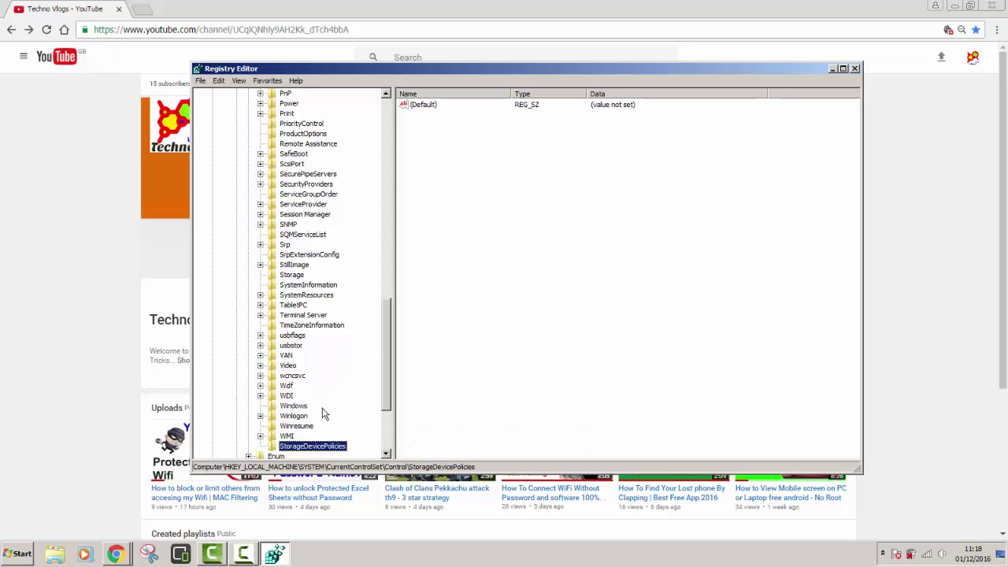
Create a DWORD (32-bit) value named WriteProtect in the StorageDevicePolicies key
left_click(466, 219)
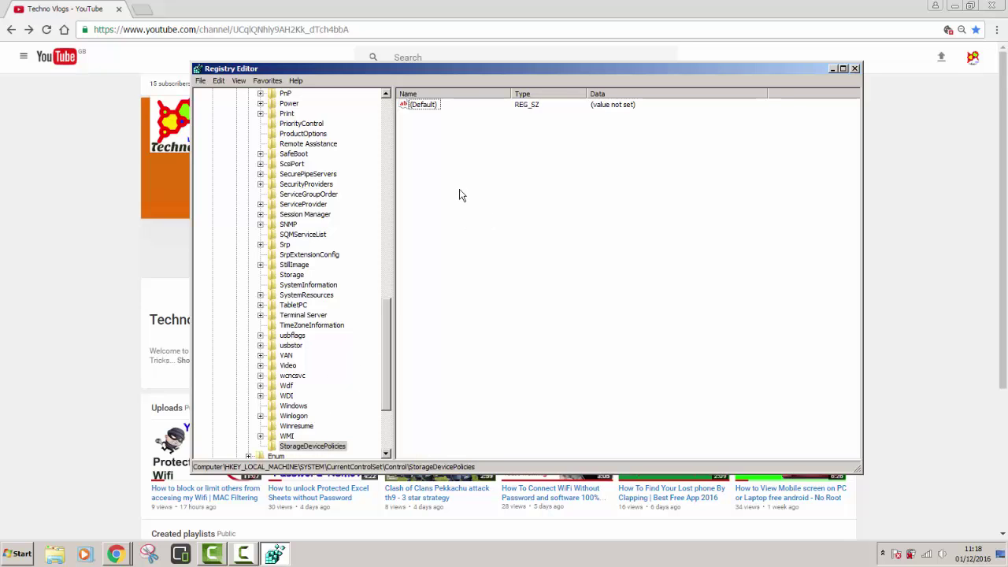
right_click(480, 158)
mouse_move(475, 164)
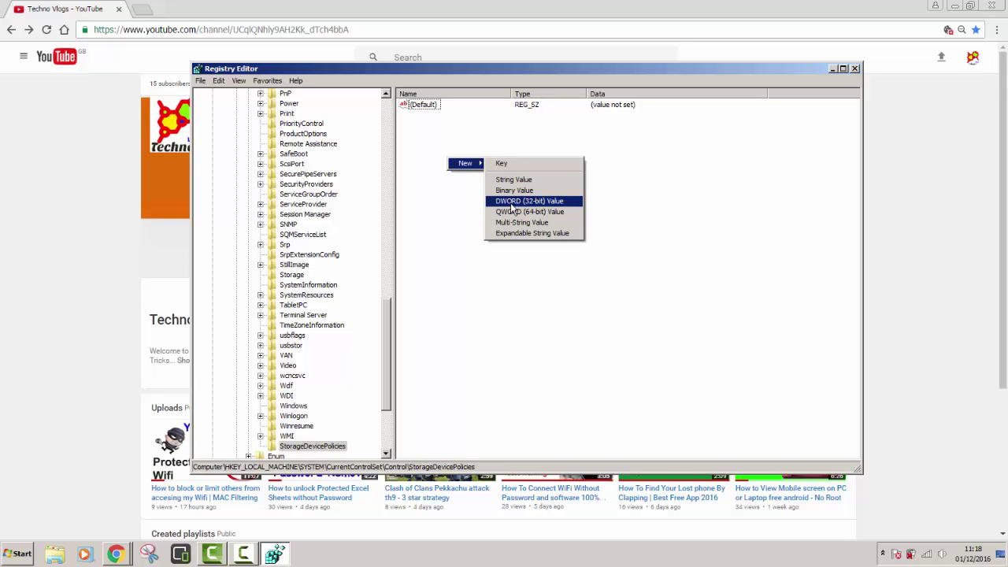
left_click(511, 203)
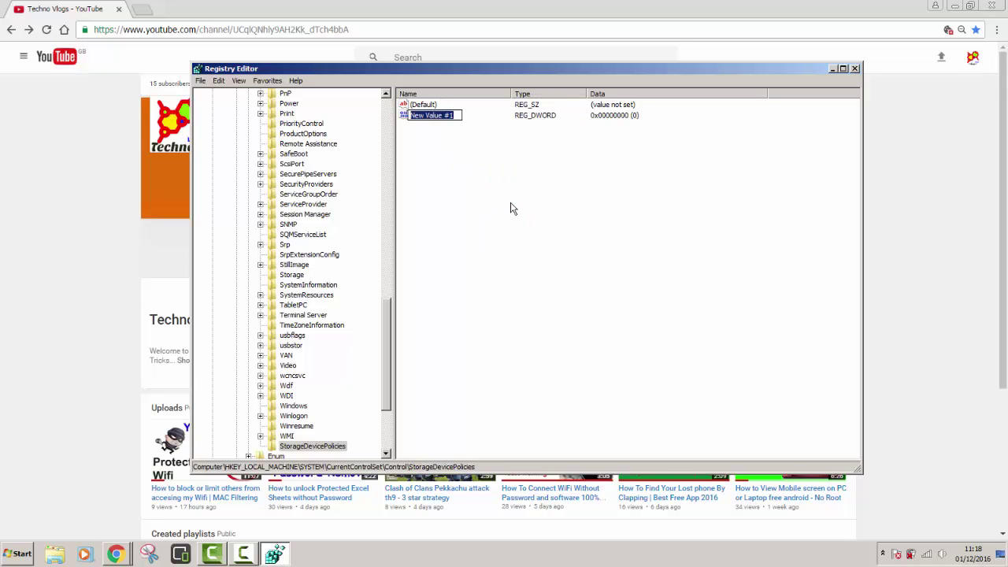
type("Wri")
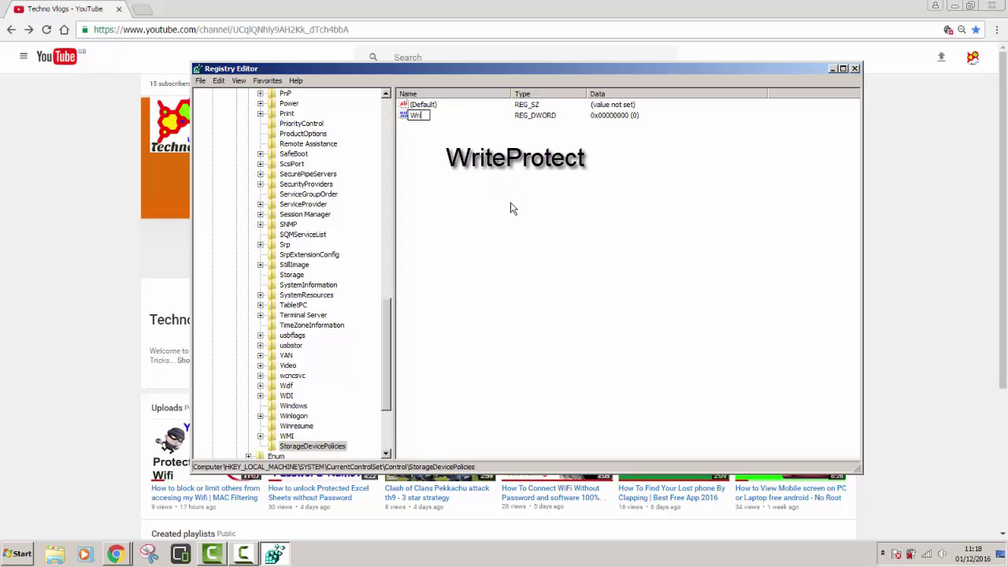
type("teProtect")
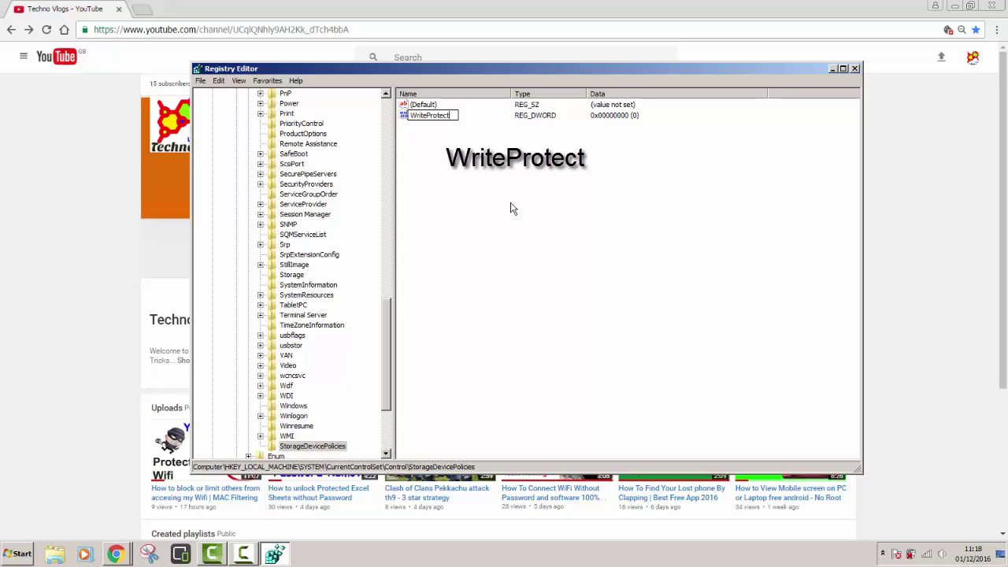
key("Return")
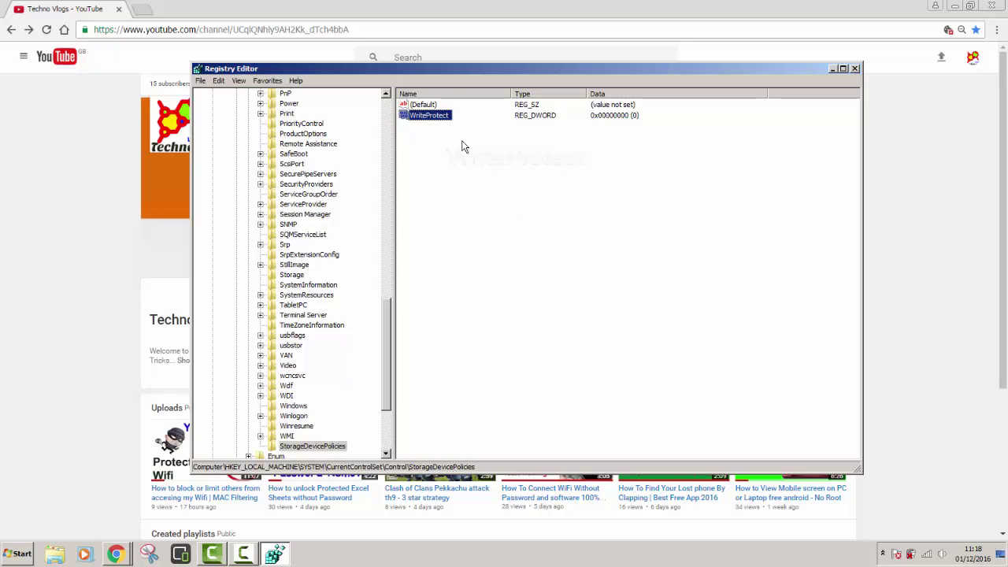
Inspect the value data of the new WriteProtect DWORD without changing it
double_click(443, 117)
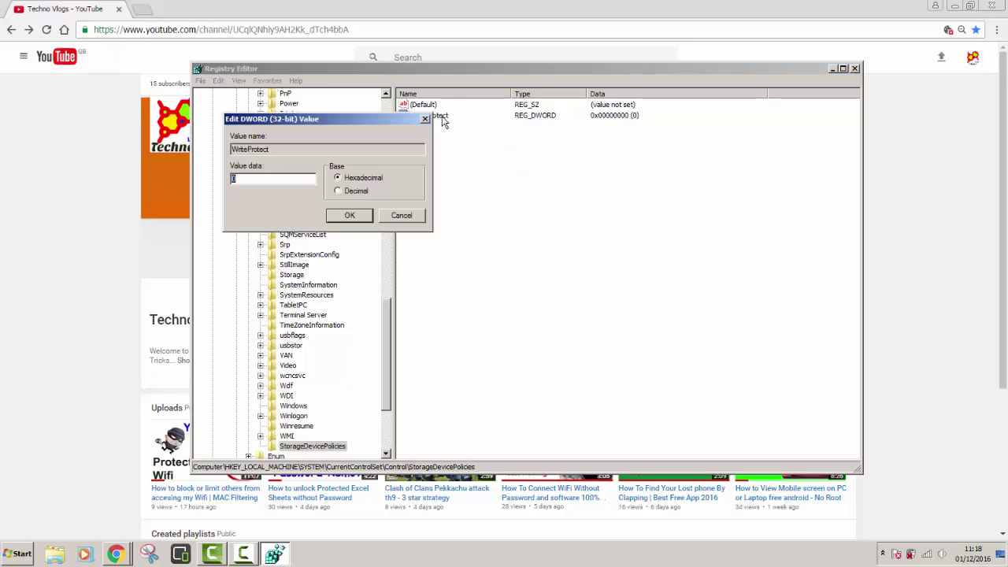
left_click_drag(316, 123, 493, 175)
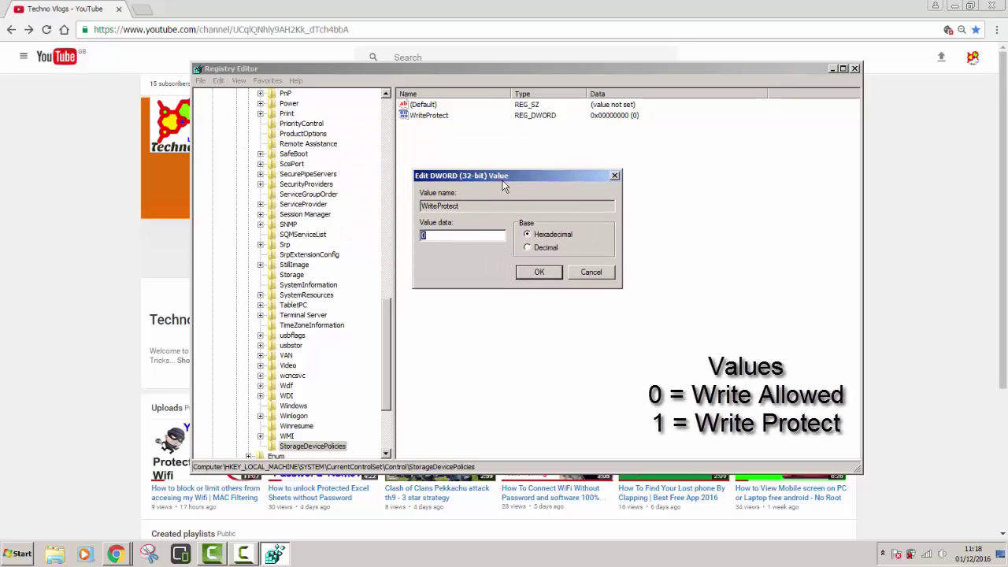
left_click(525, 275)
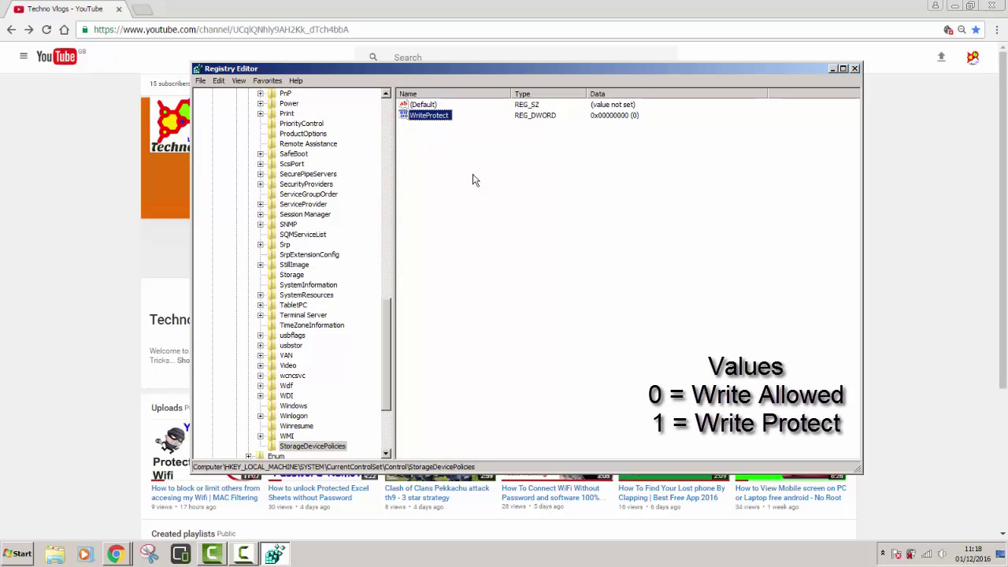
Set the WriteProtect value data to 1
double_click(443, 117)
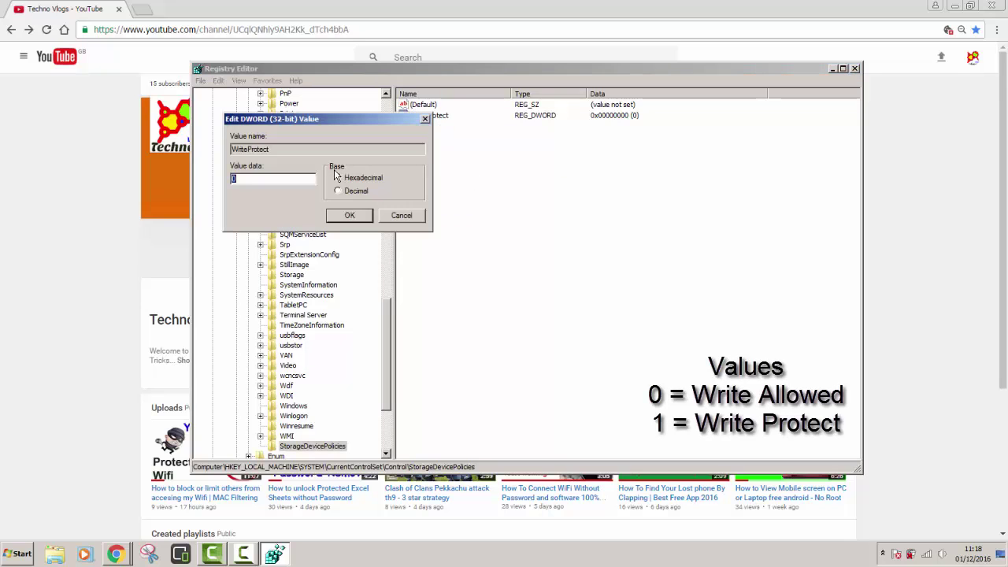
type("1")
left_click(367, 215)
left_click(517, 192)
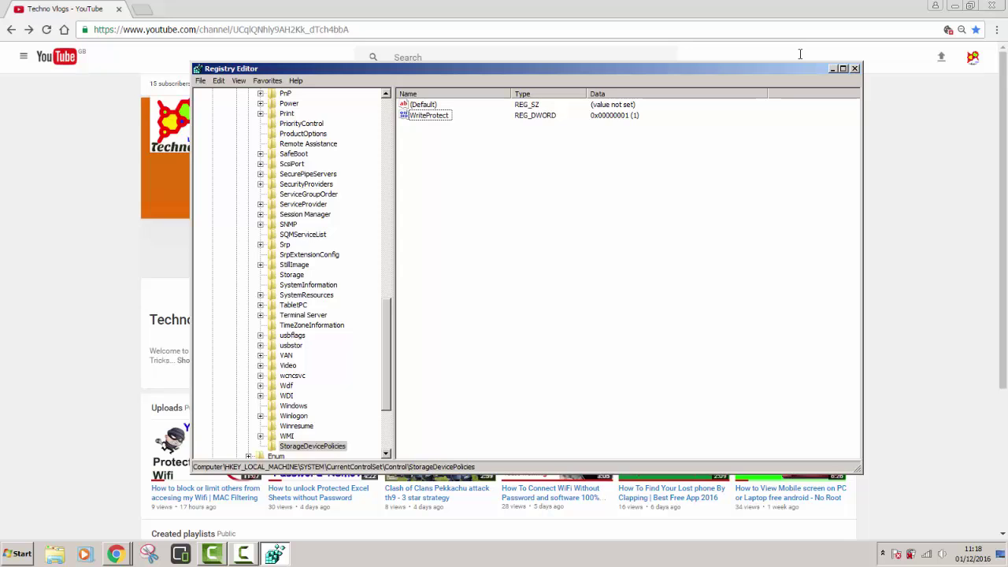
Set the WriteProtect value data to 0 and close Registry Editor
double_click(437, 117)
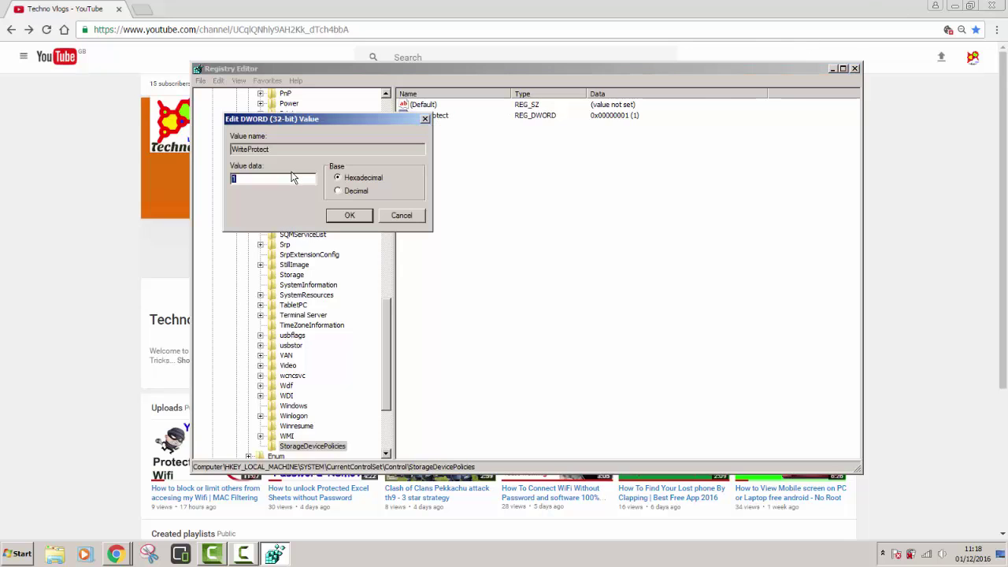
type("0")
key("Return")
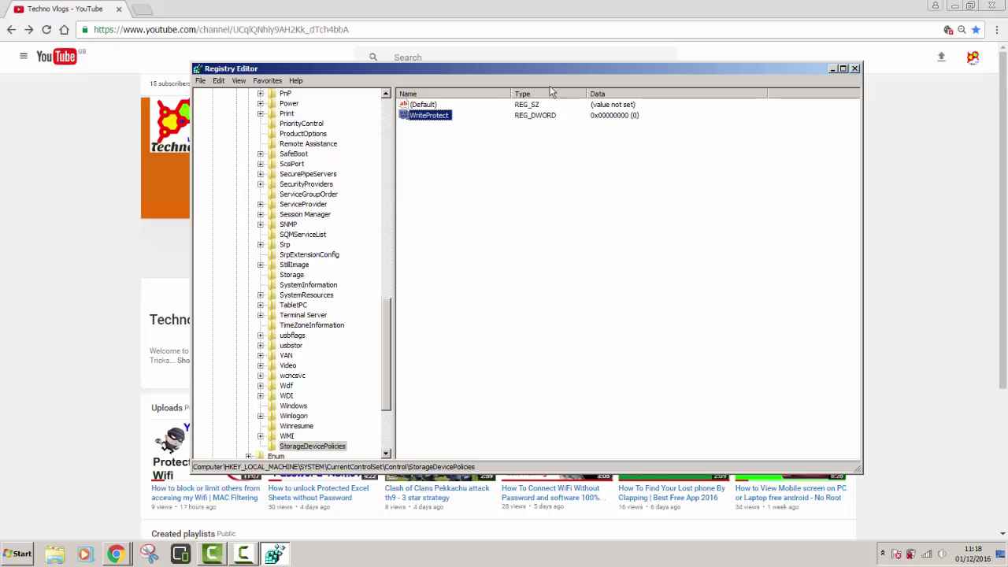
left_click(855, 68)
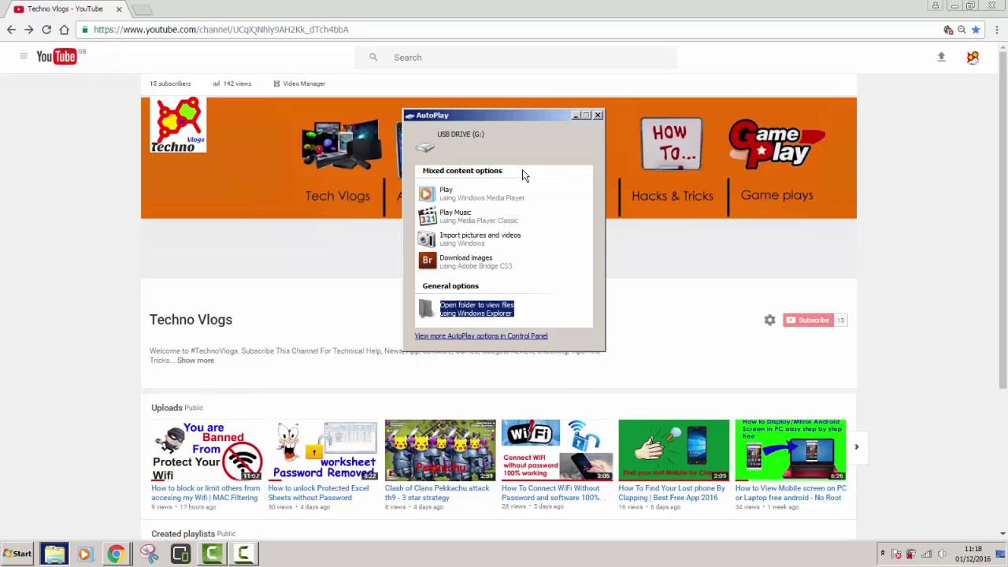
In Windows Explorer, copy My recording #1.wav from Local Disk (C:) to USB DRIVE (G:), replacing the existing file
key("Return")
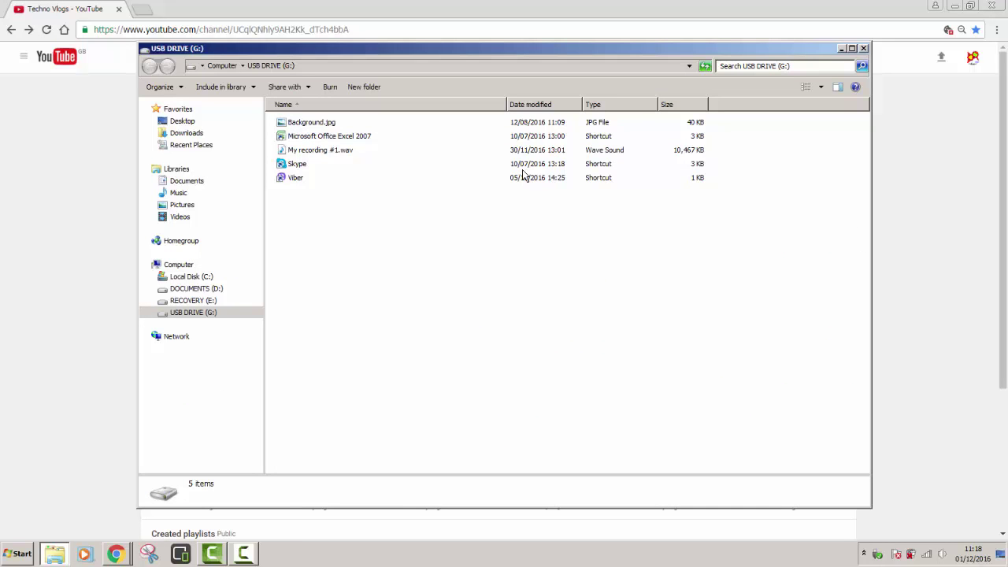
left_click(191, 277)
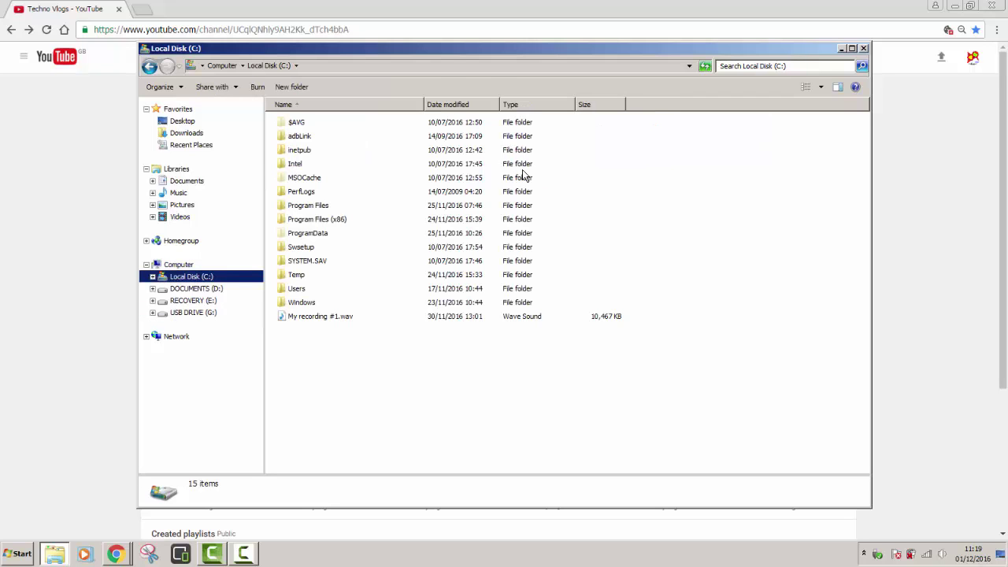
left_click(320, 316)
right_click(309, 315)
left_click(330, 251)
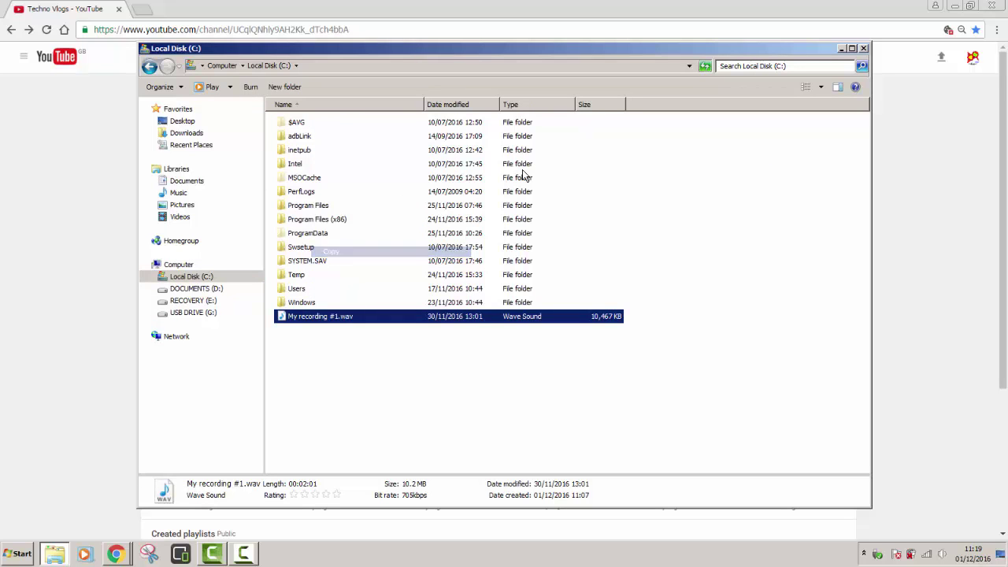
left_click(193, 313)
right_click(324, 249)
left_click(343, 322)
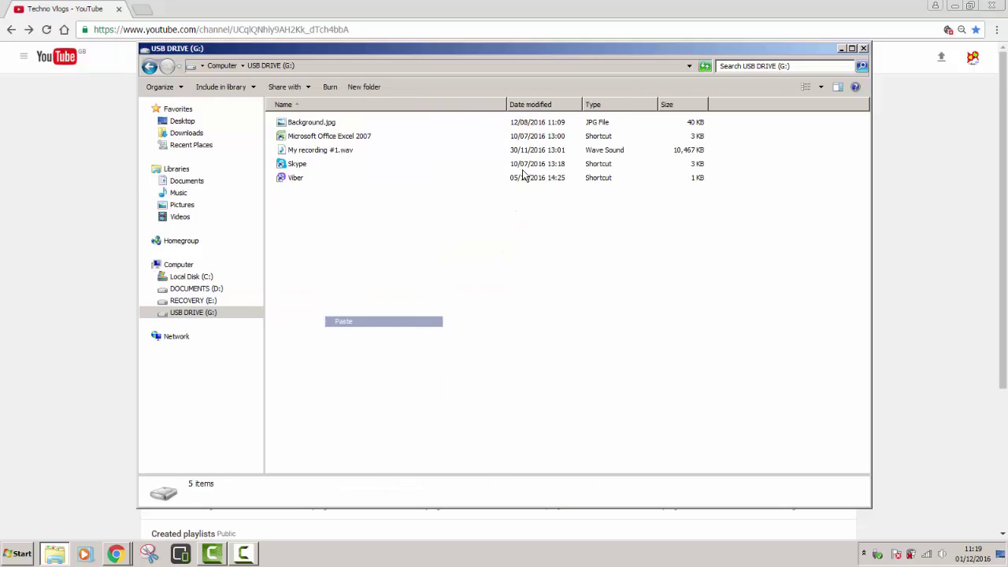
key("Up")
key("Return")
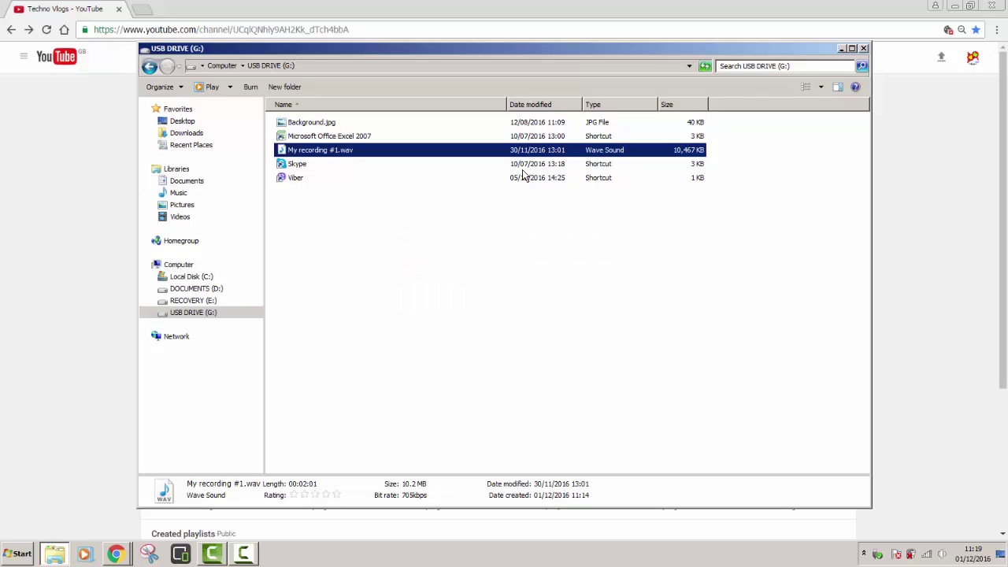
Open Registry Editor again and set the WriteProtect value data under StorageDevicePolicies to 1
key("super")
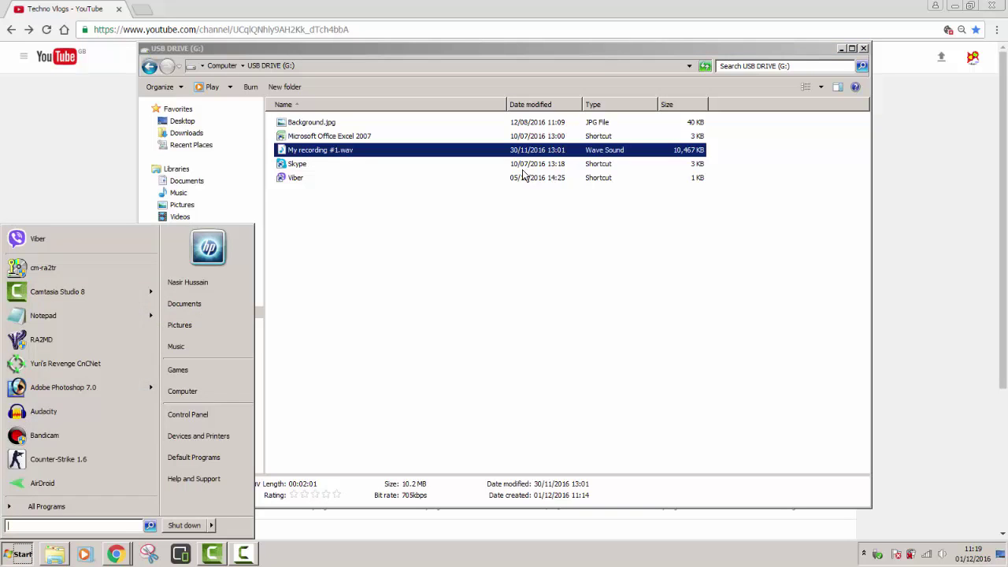
type("regedit")
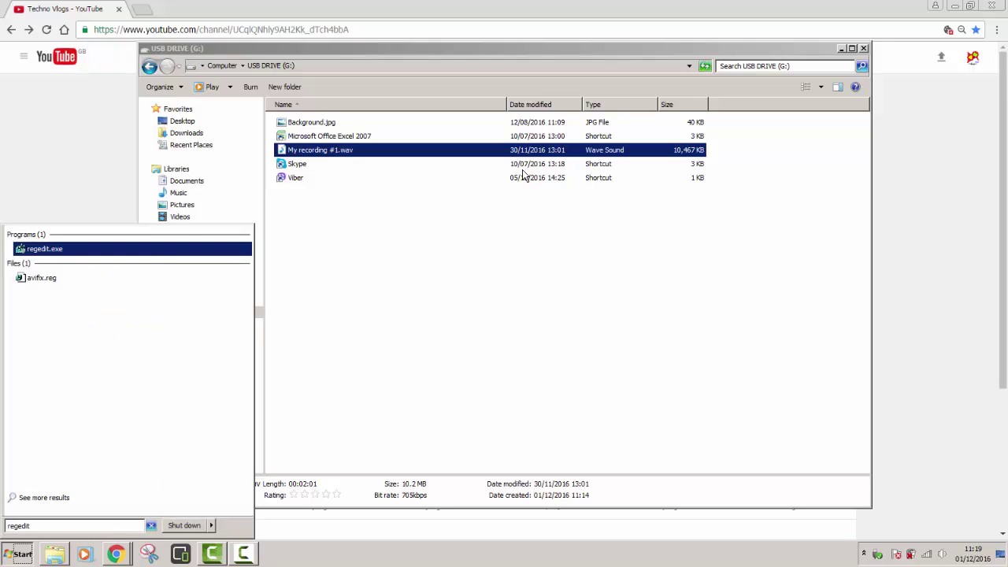
key("Return")
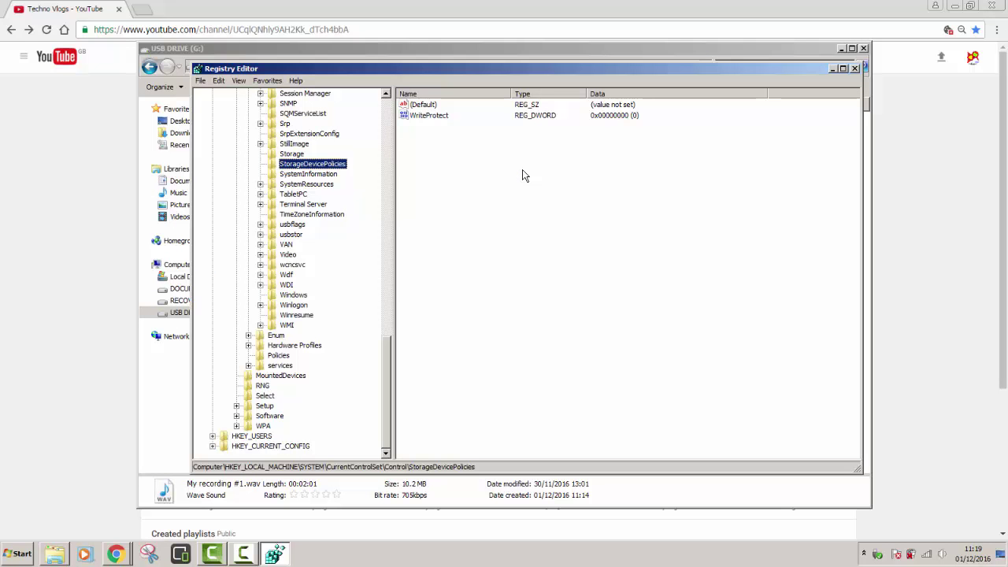
key("Return")
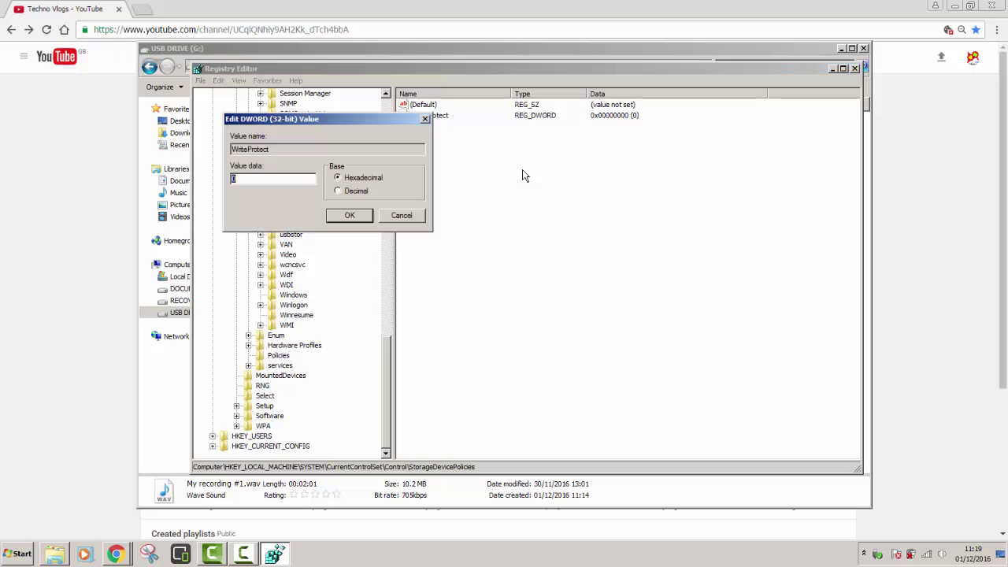
type("1")
key("Return")
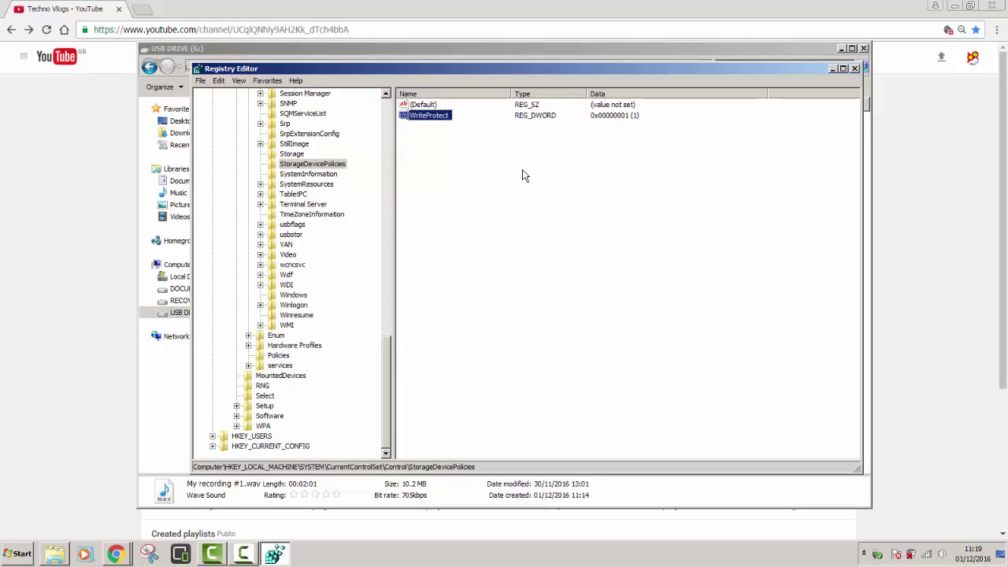
key("alt+v")
key("r")
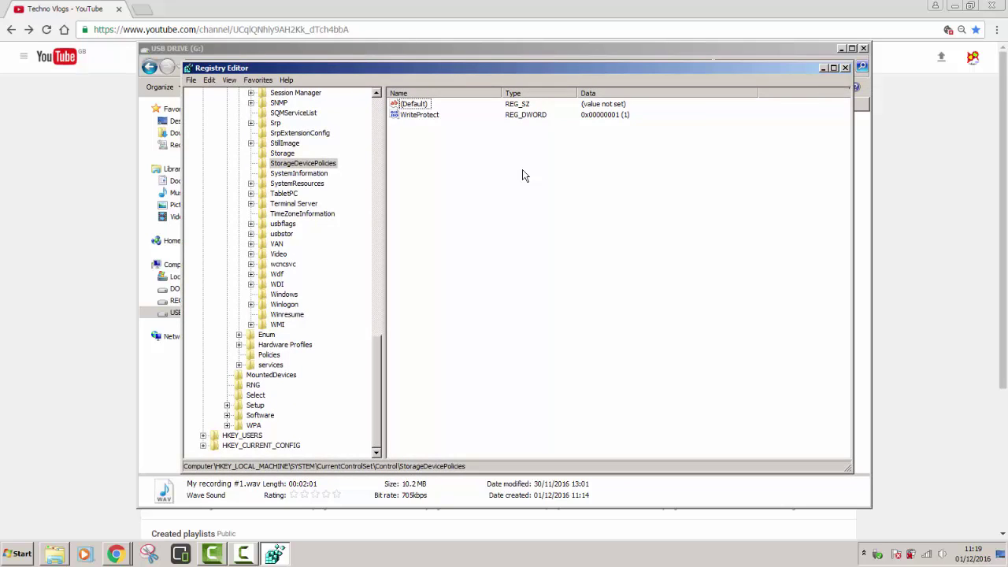
Return to Windows Explorer, continue without scanning the reconnected USB drive, and open USB DRIVE (G:)
key("super+Down")
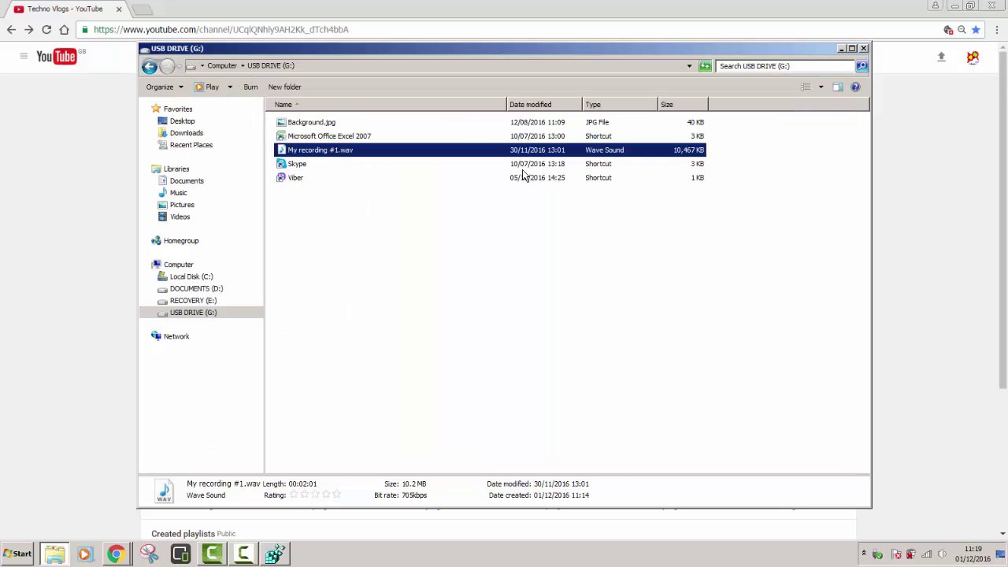
key("BackSpace")
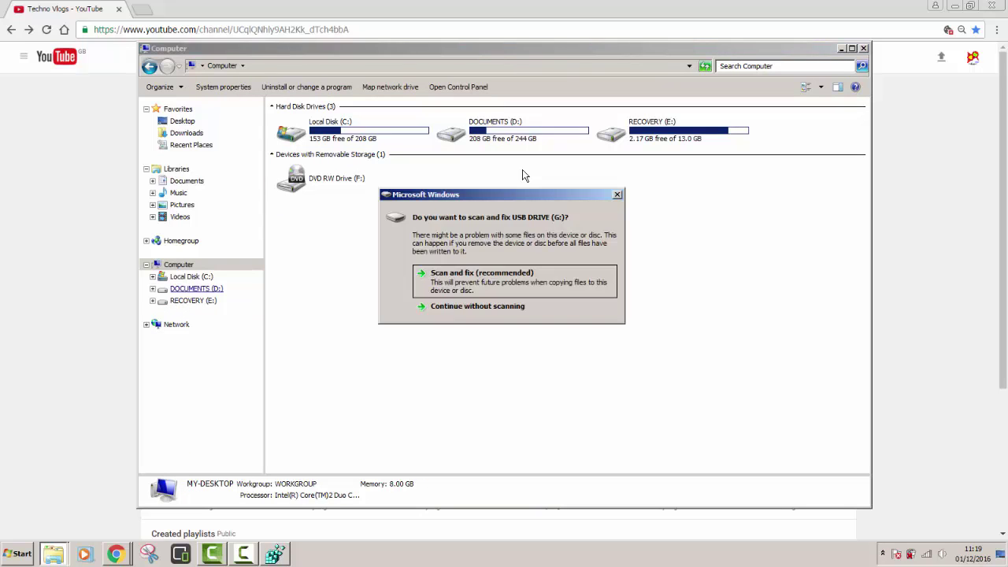
key("Down")
key("Return")
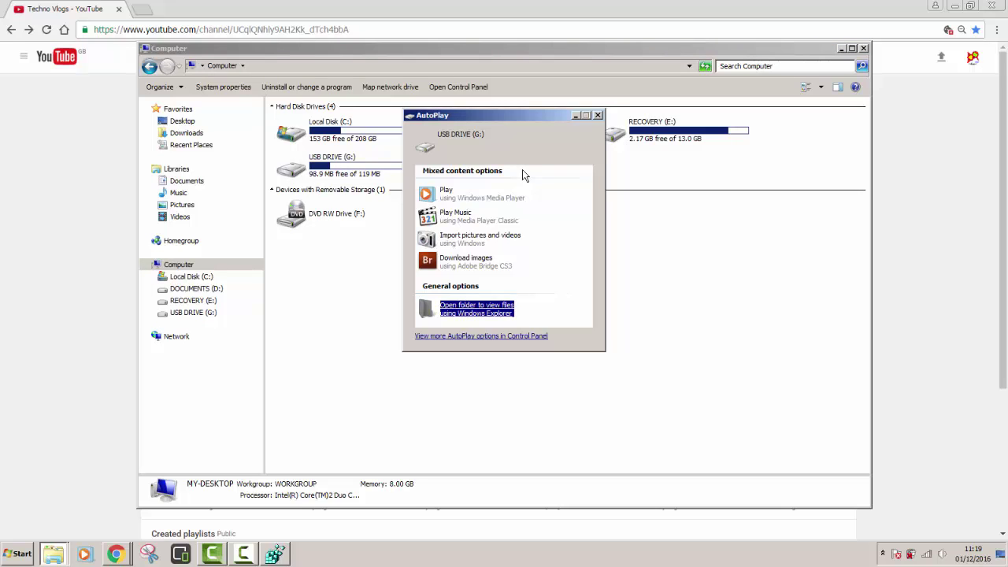
key("Escape")
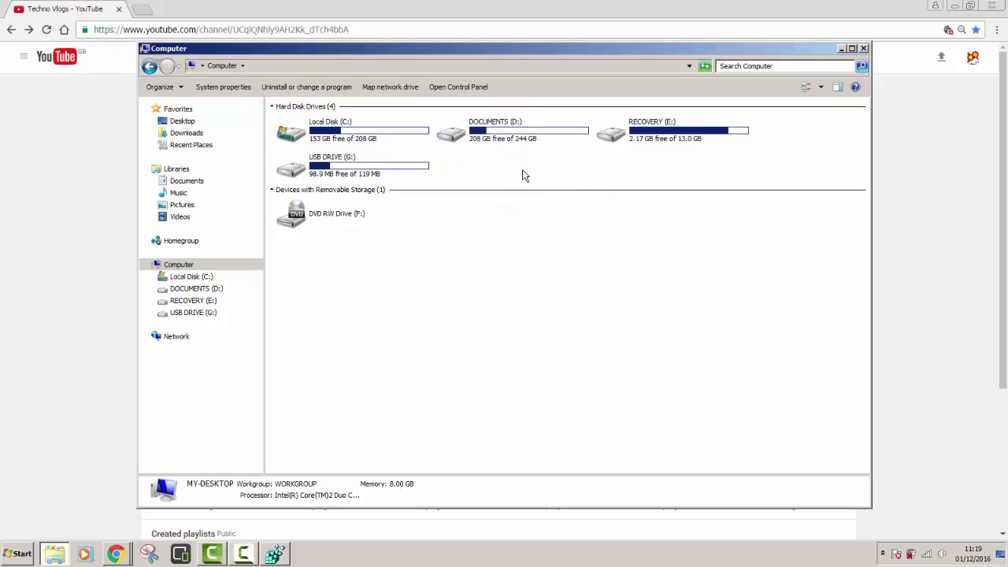
key("u")
key("Return")
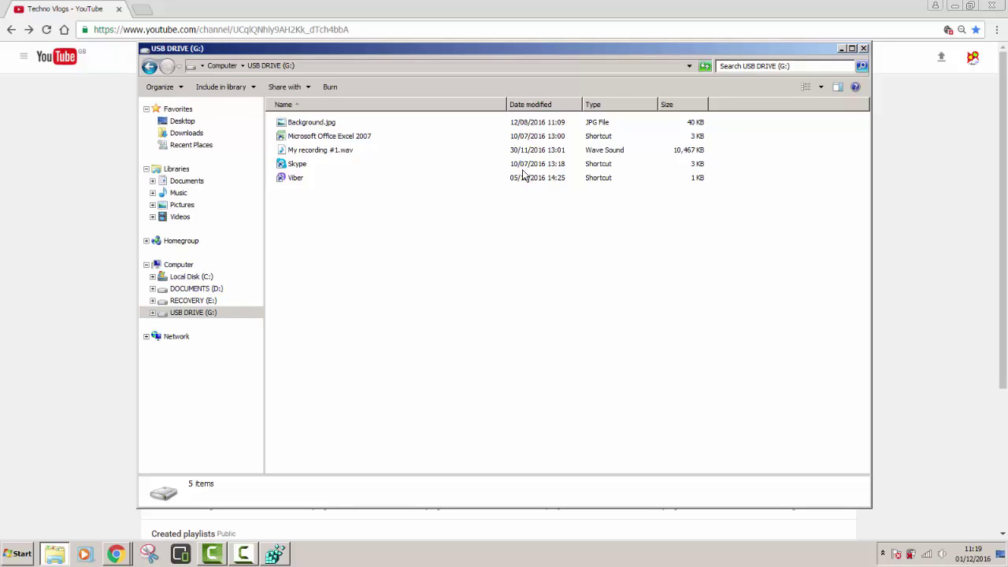
Paste My recording #5.wav into the root of Local Disk (C:)
left_click(191, 277)
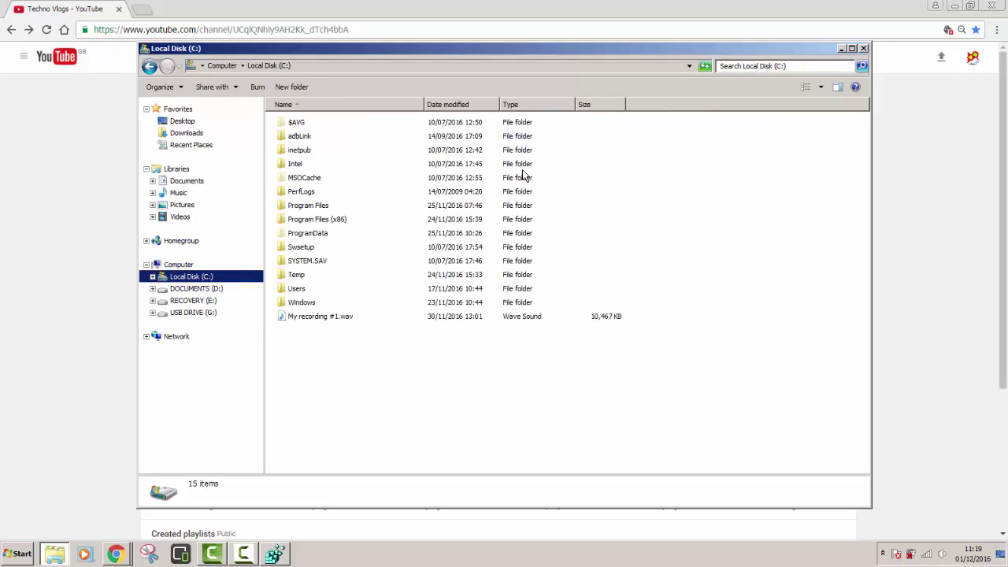
double_click(299, 149)
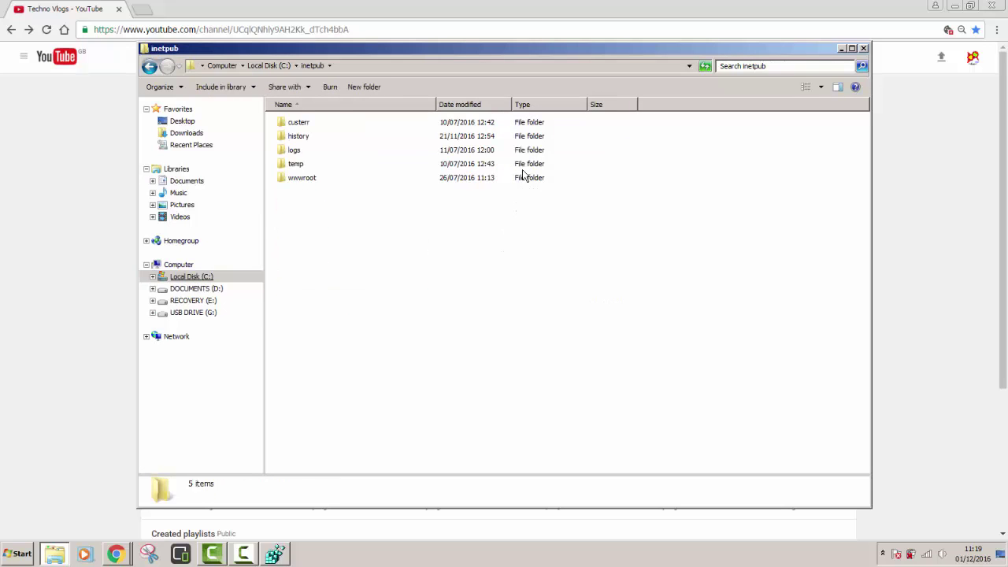
key("BackSpace")
key("ctrl+v")
Try to copy My recording #5.wav from Local Disk (C:) to USB DRIVE (G:) to test the write protection
left_click(193, 313)
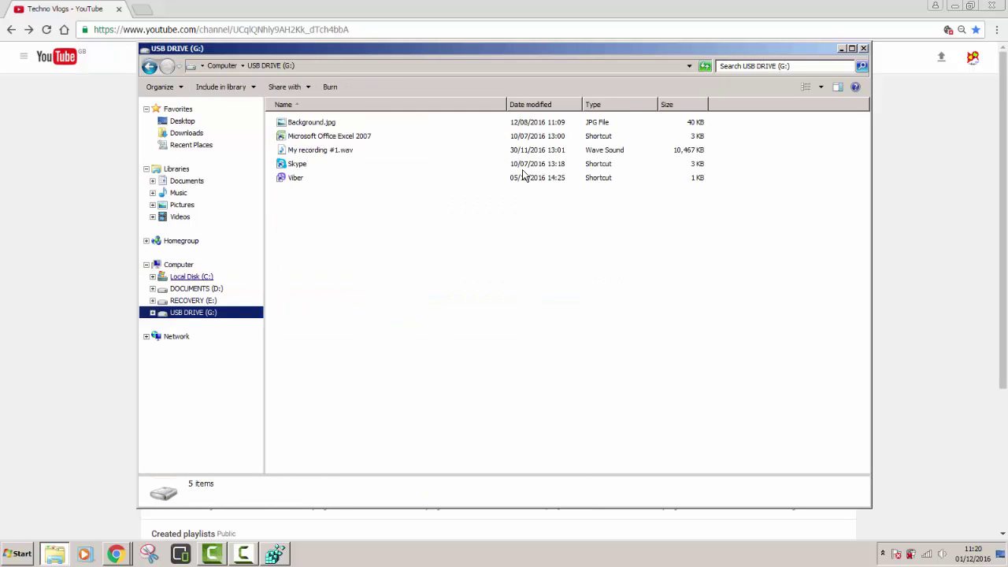
left_click(192, 276)
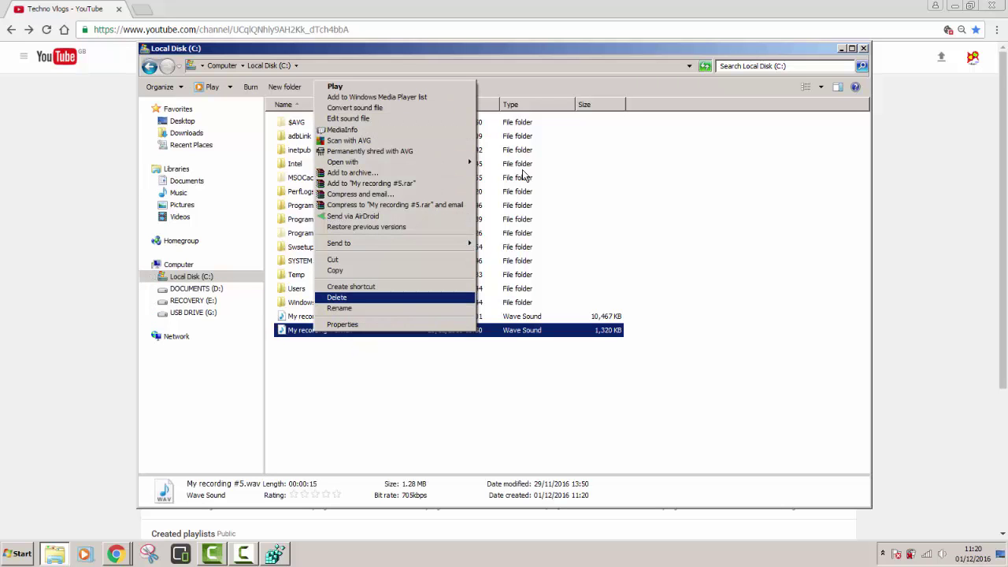
left_click(335, 271)
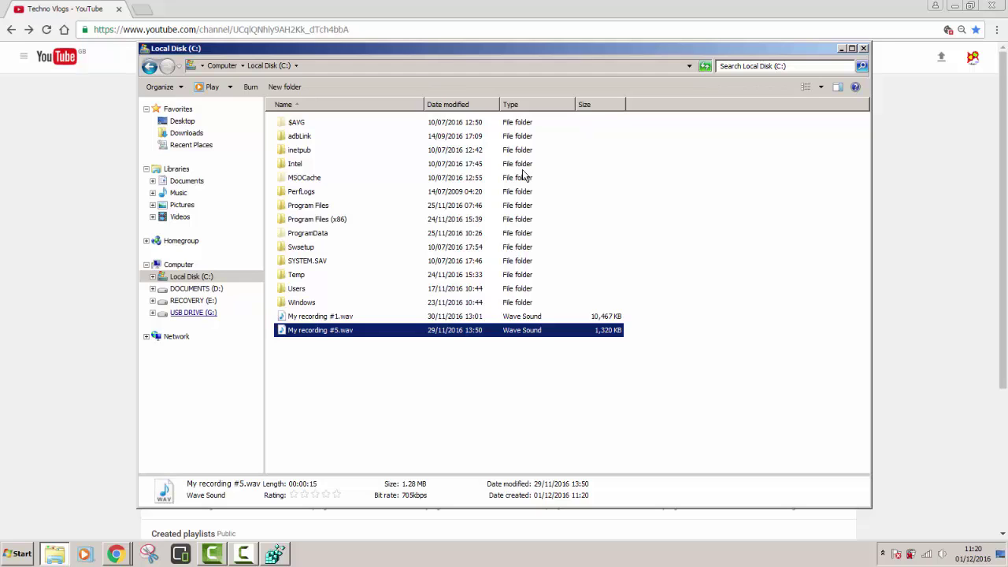
left_click(193, 313)
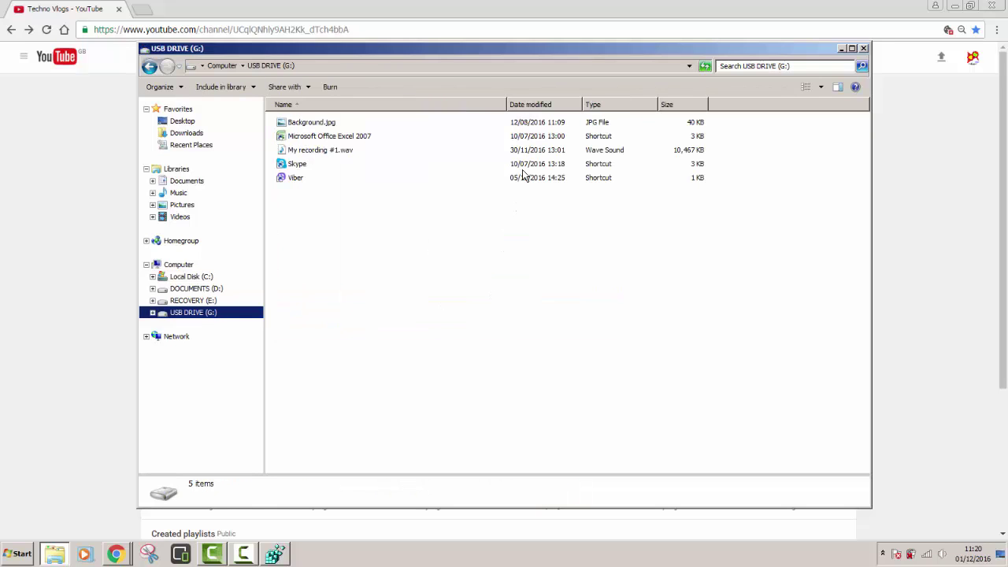
right_click(326, 220)
left_click(347, 293)
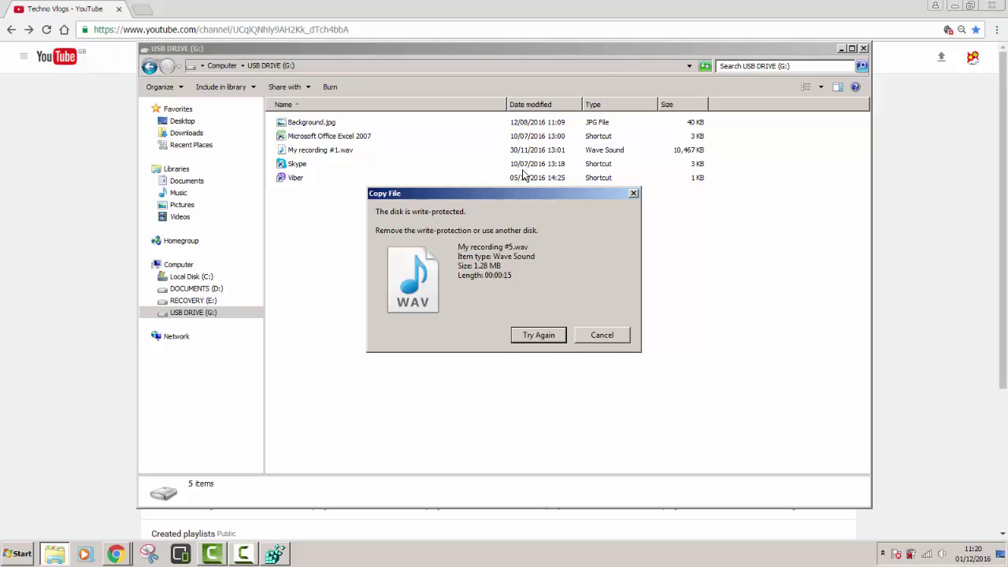
key("Escape")
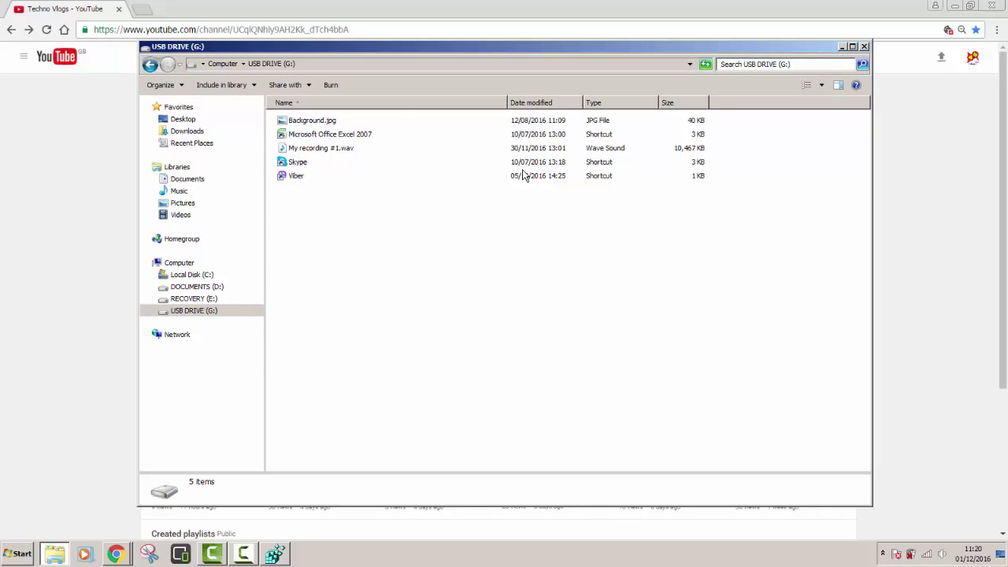
Switch to Registry Editor and open the WriteProtect value under StorageDevicePolicies
key("alt+Tab")
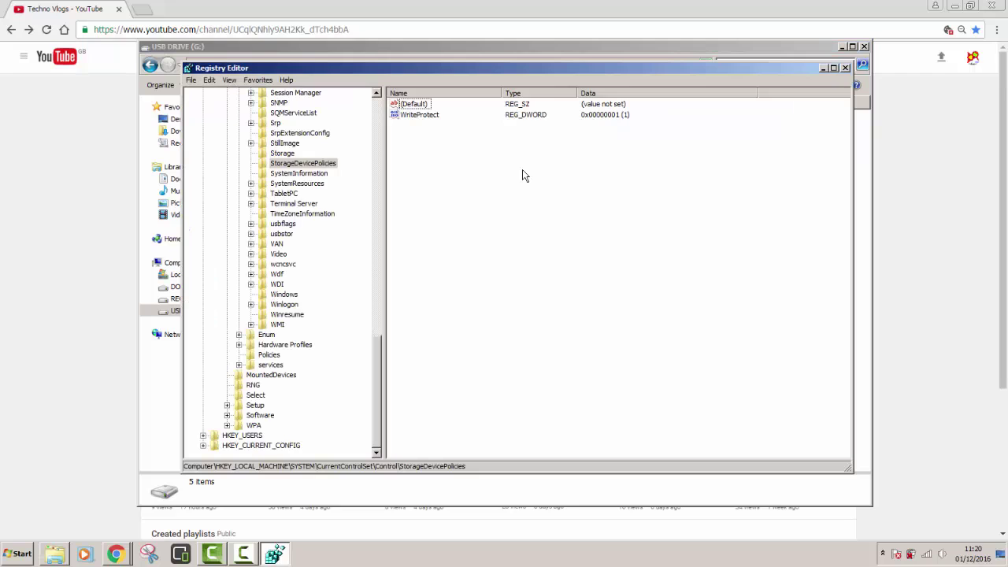
key("Down")
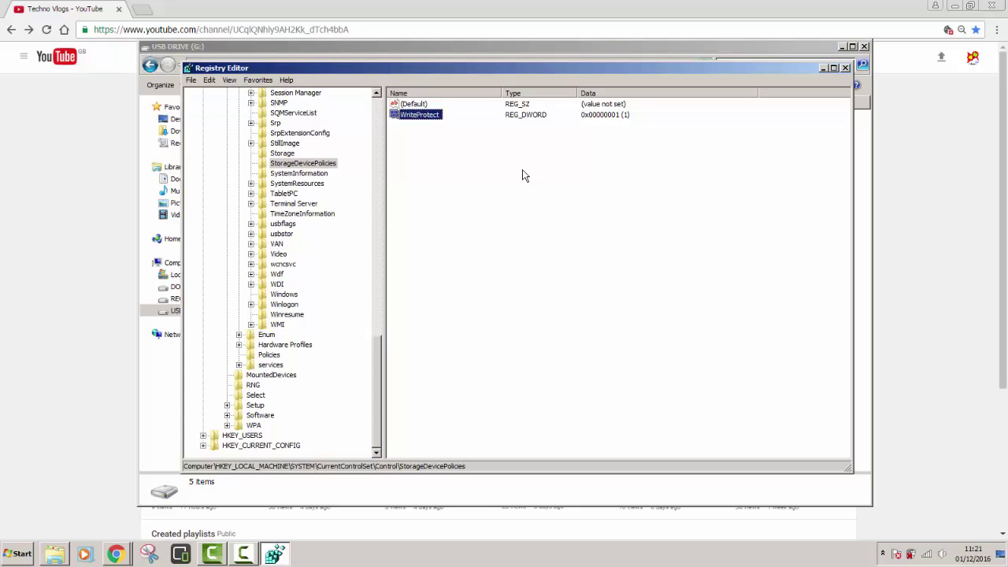
key("Return")
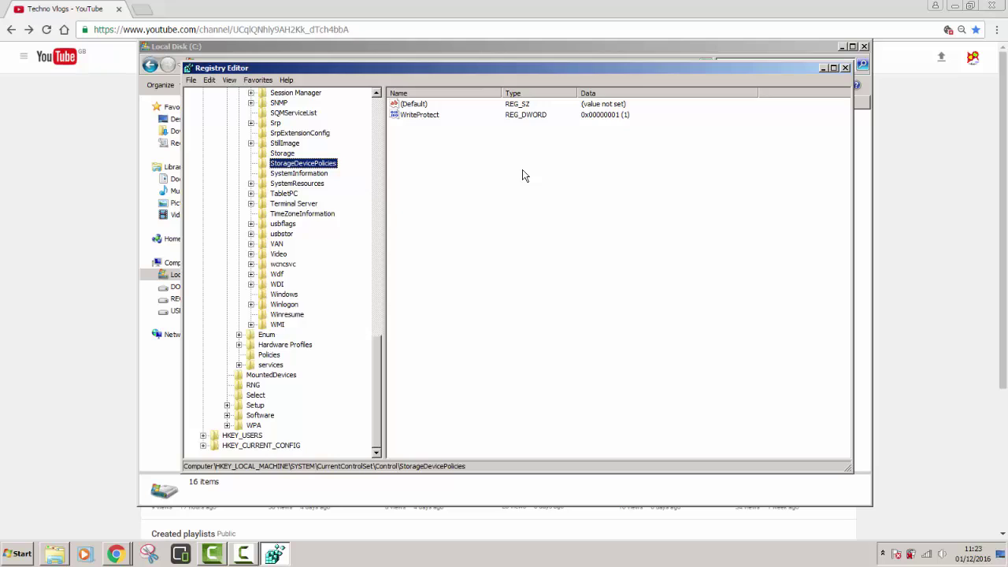
Export the StorageDevicePolicies key to Local Disk (C:) as a registration file named Lockusb
key("shift+F10")
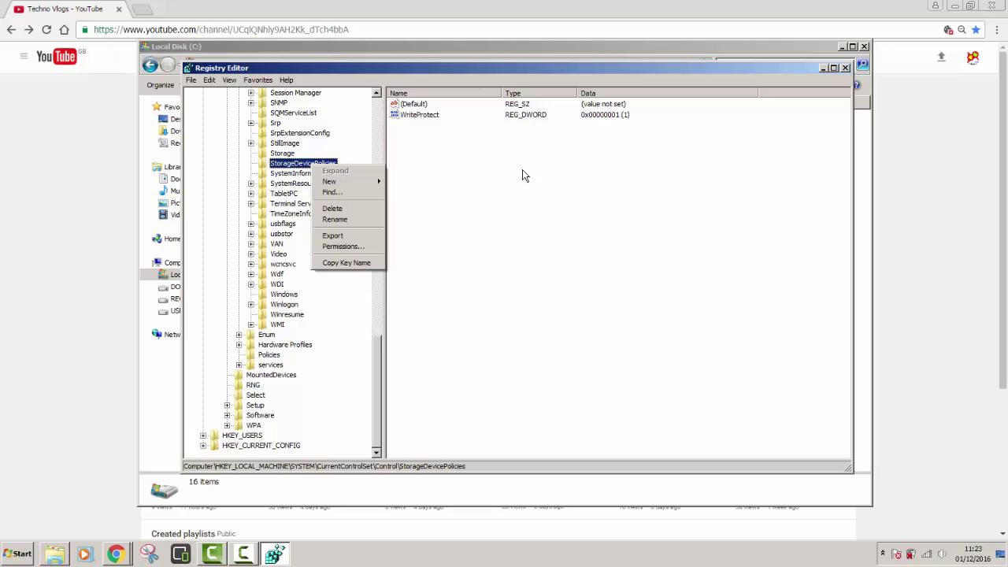
key("Down")
key("Down")
key("Down")
key("Down")
key("Down")
key("Down")
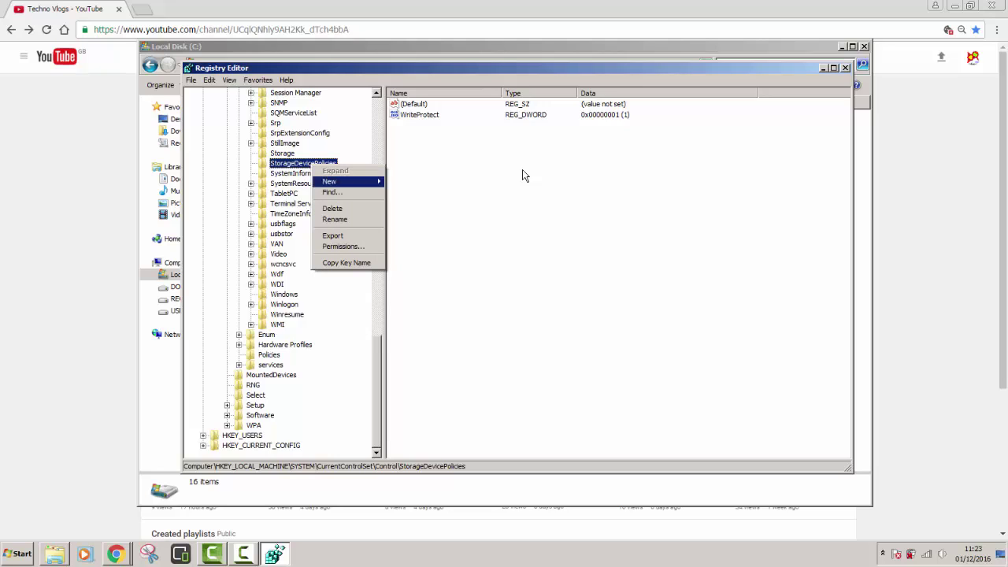
key("Return")
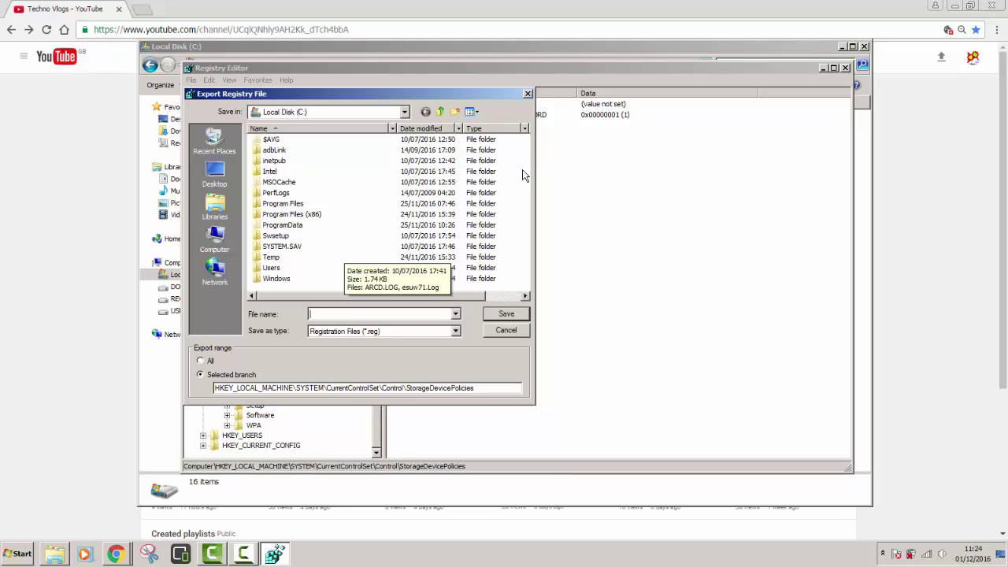
type("Lockusb")
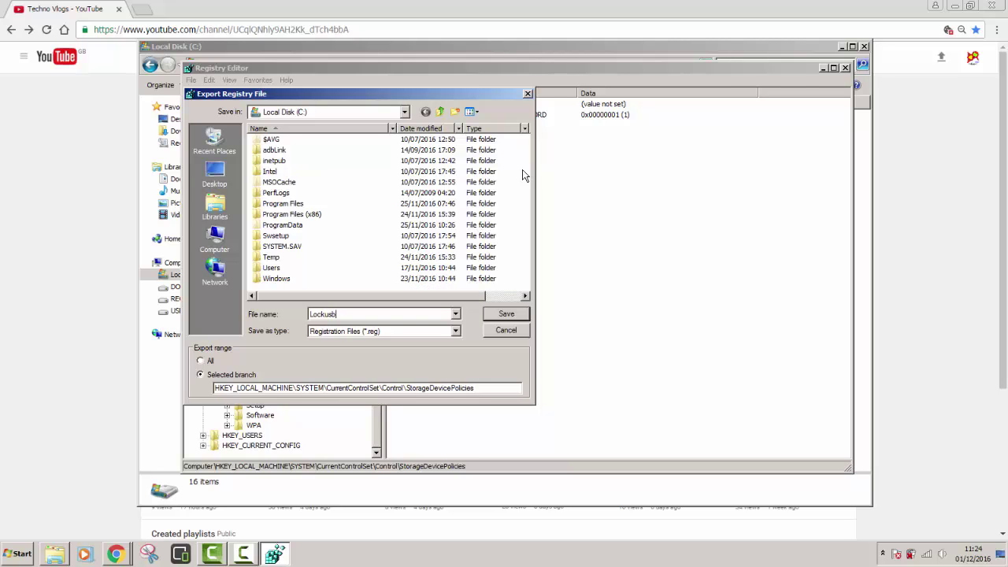
key("Return")
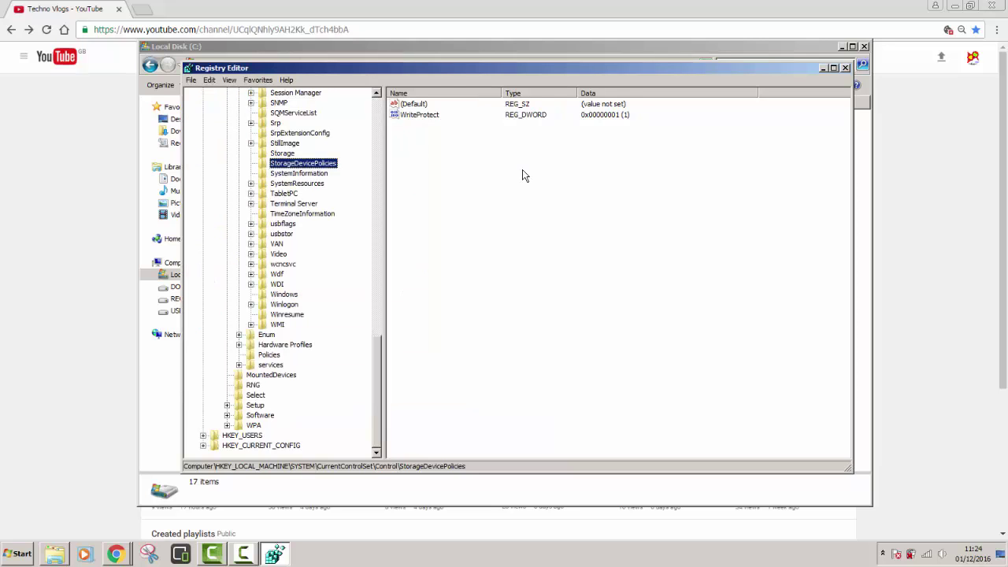
Set the WriteProtect value data to 0
key("Return")
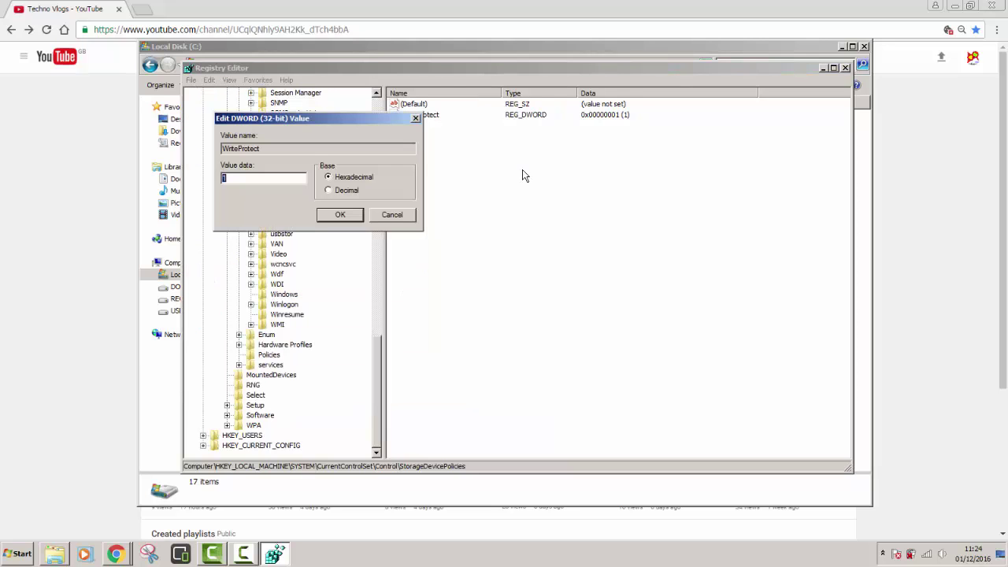
type("0")
key("Return")
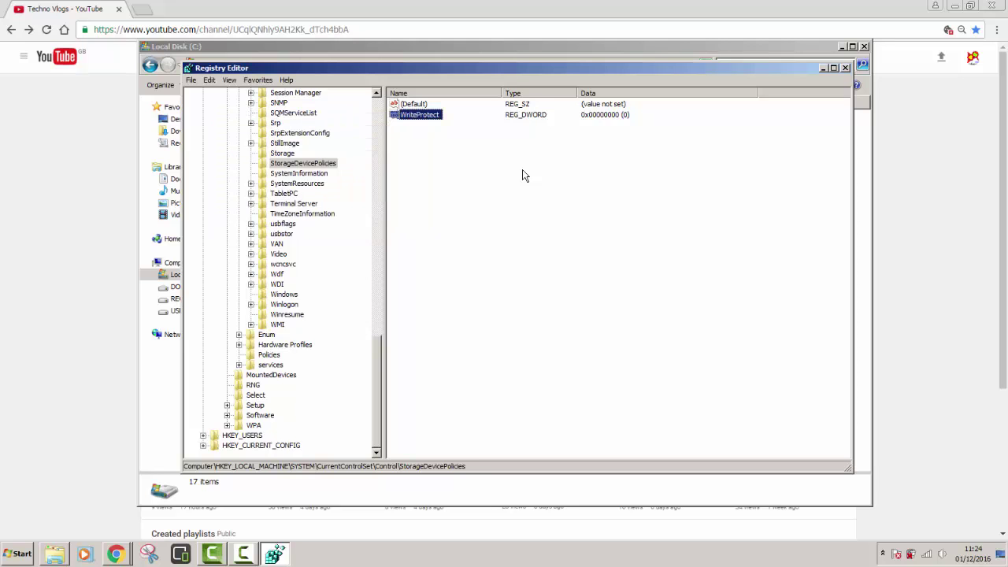
Export the StorageDevicePolicies key to Local Disk (C:) as a registration file named Unlockusb and close Registry Editor
key("Tab")
key("shift+F10")
key("Down")
key("Down")
key("Down")
key("Down")
key("Down")
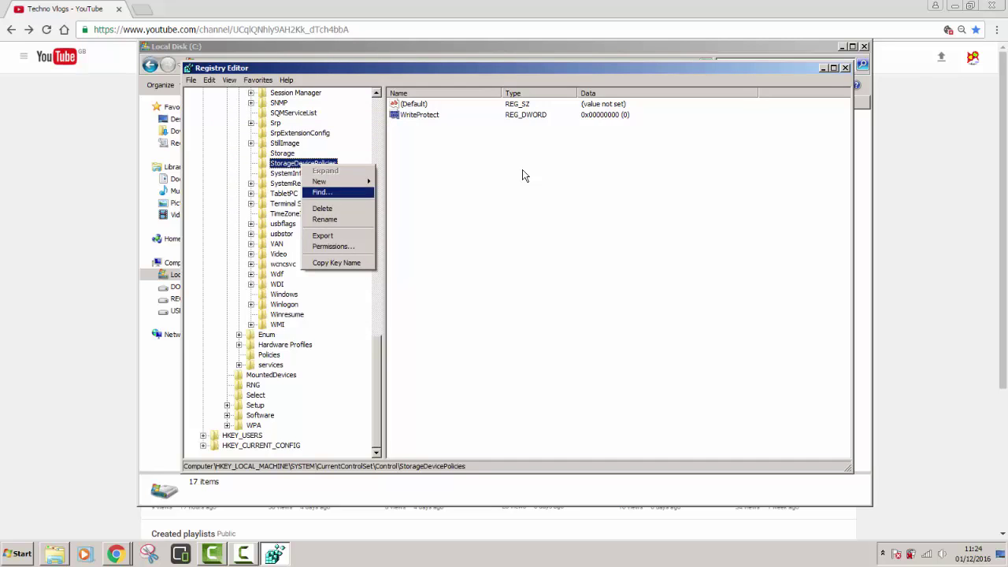
key("Return")
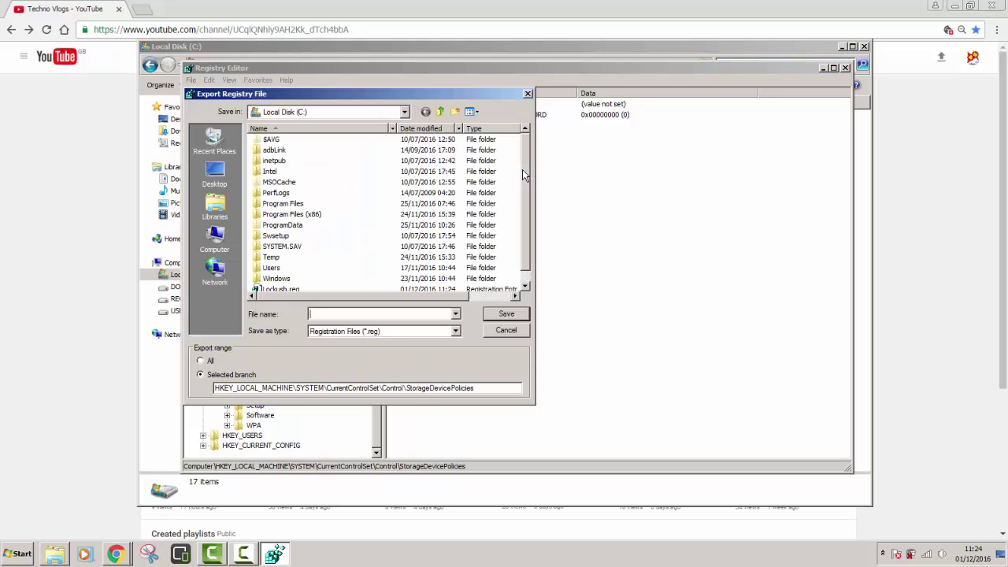
type("Unlockusb")
key("Return")
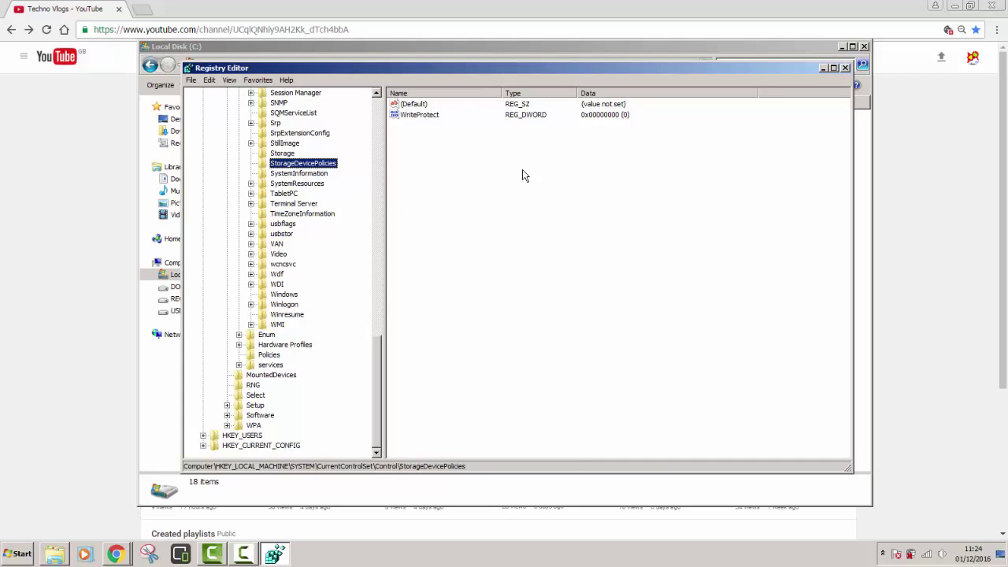
key("alt+F4")
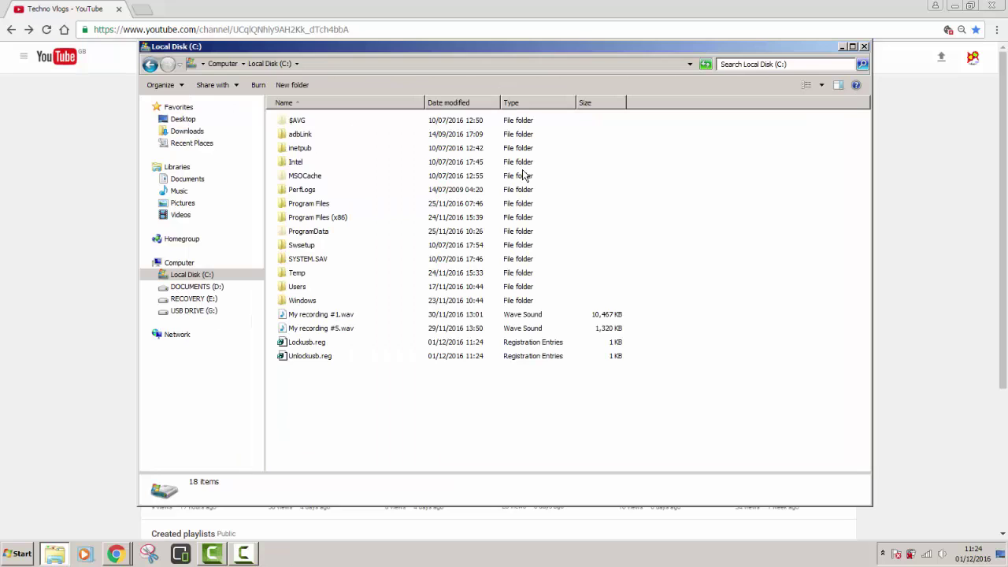
Examine the exported Lockusb.reg and Unlockusb.reg files in Local Disk (C:) by selecting them
mouse_move(341, 378)
left_mouse_down()
mouse_move(294, 362)
mouse_move(292, 344)
left_mouse_up()
left_click(341, 378)
key("End")
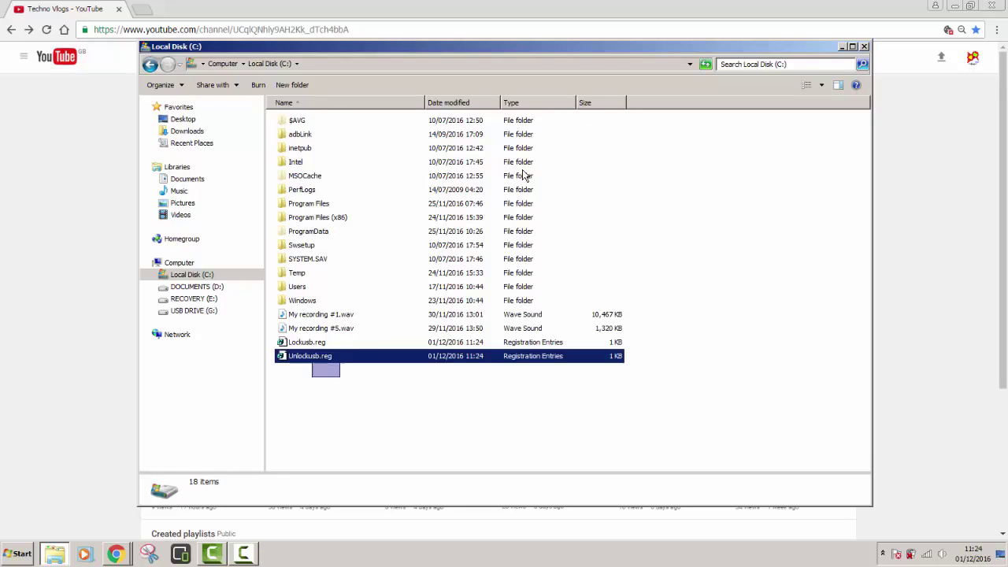
key("shift+Up")
key("F5")
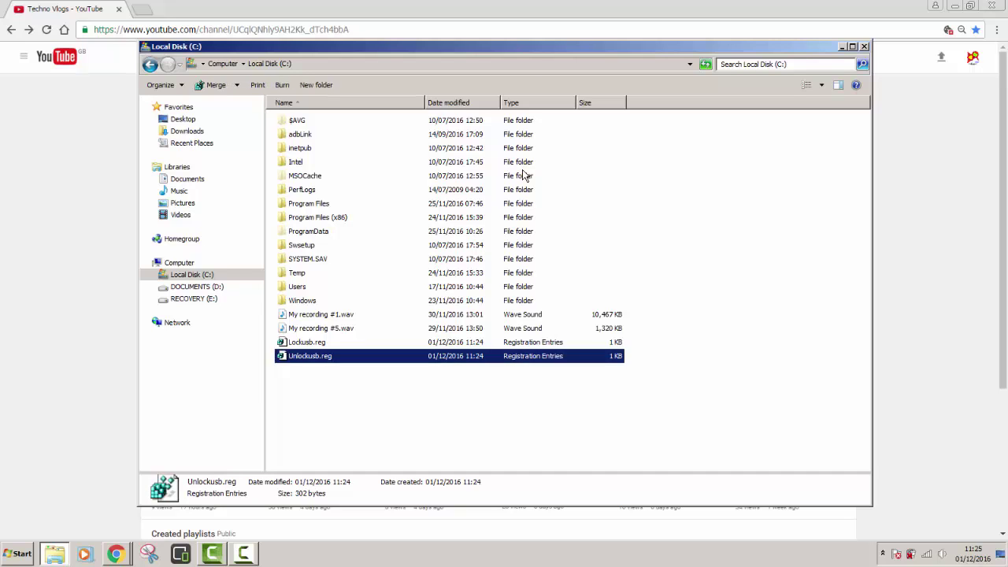
Merge Unlockusb.reg from Local Disk (C:) into the registry and confirm the import
key("Return")
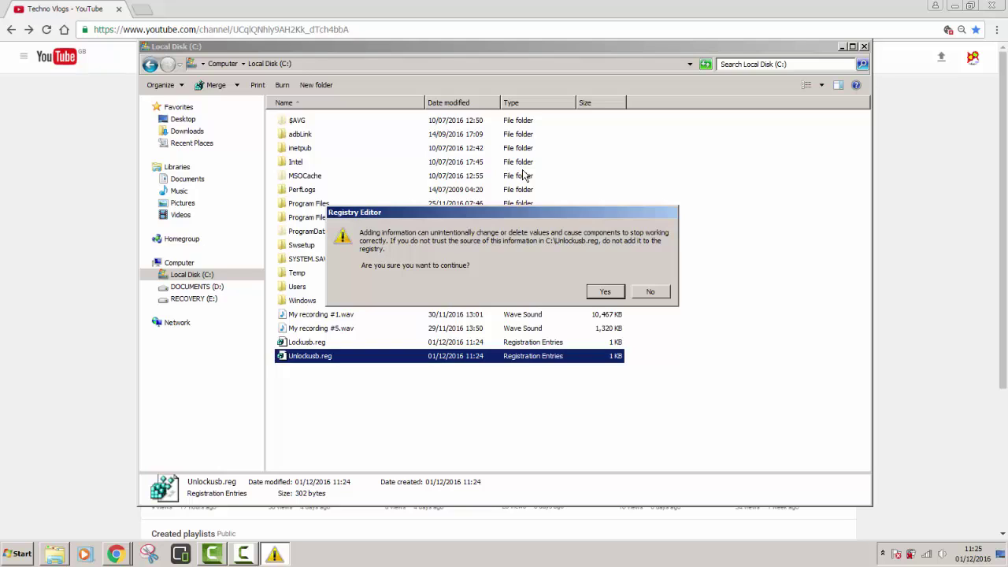
key("Return")
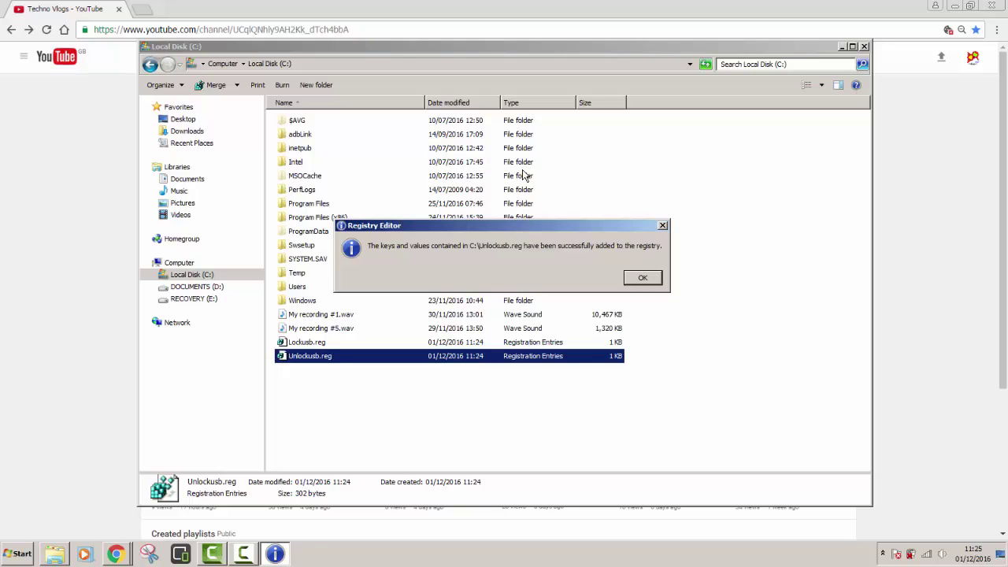
key("Return")
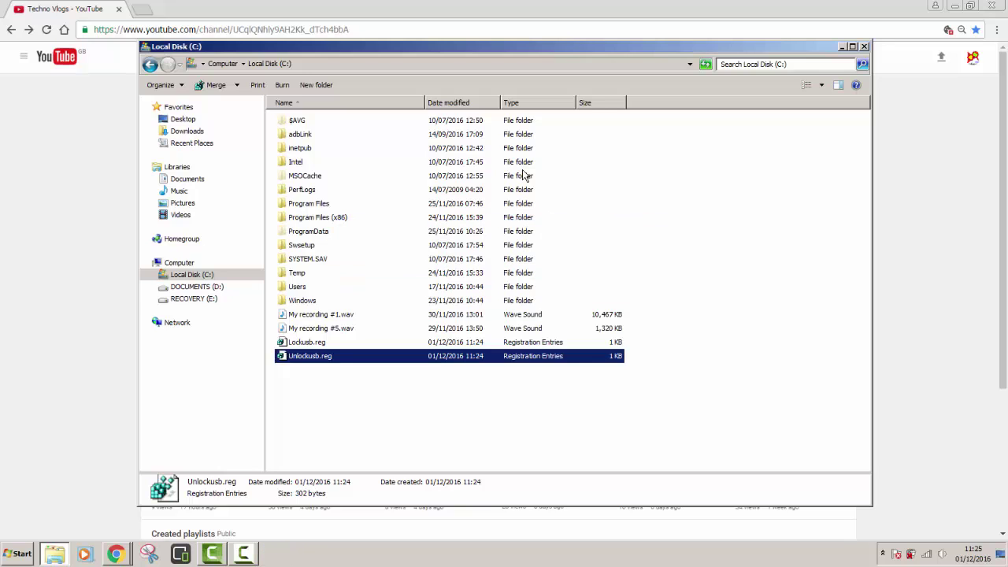
Open Registry Editor with regedit, check the WriteProtect value under StorageDevicePolicies, and close the editor
key("super")
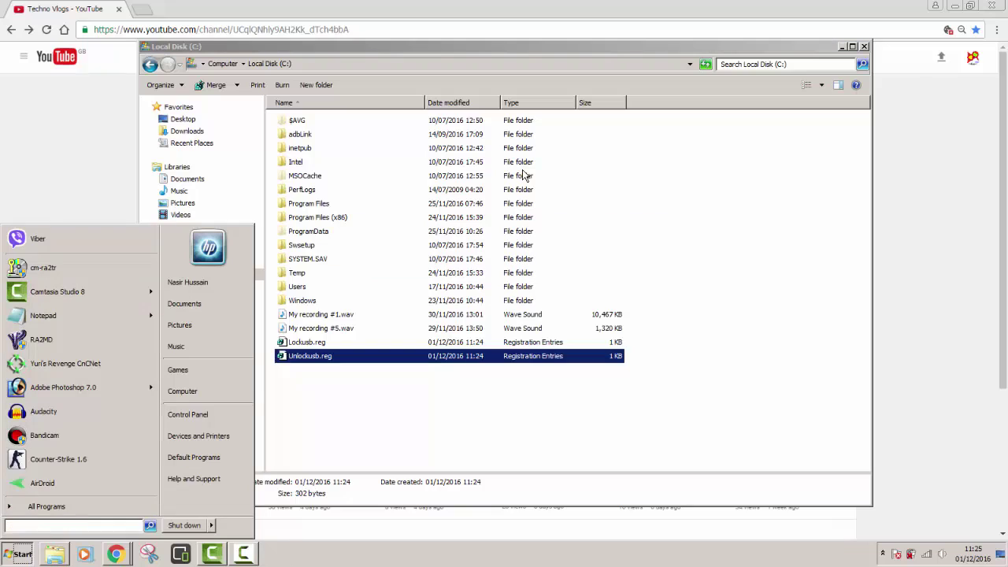
type("re")
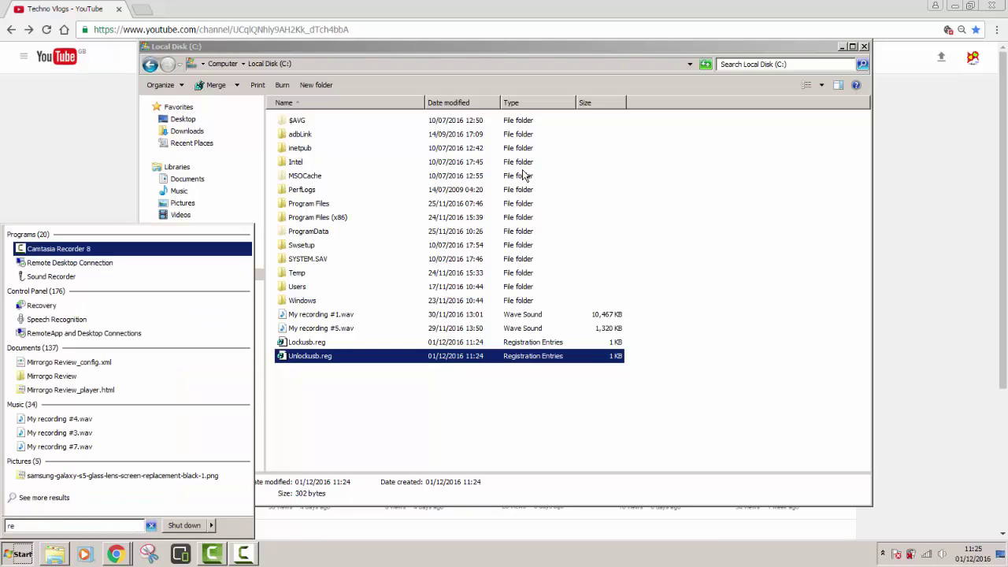
type("gedit")
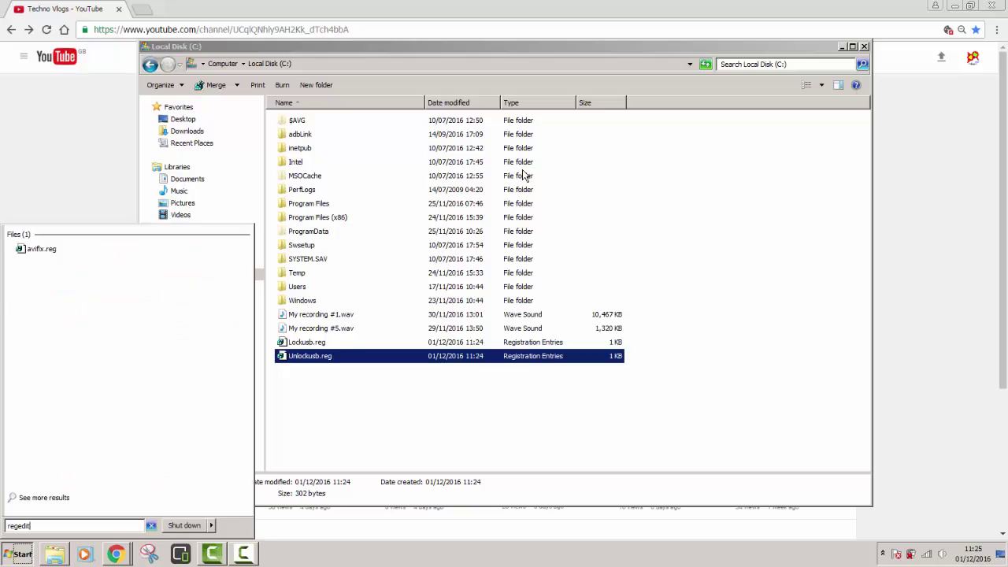
key("Return")
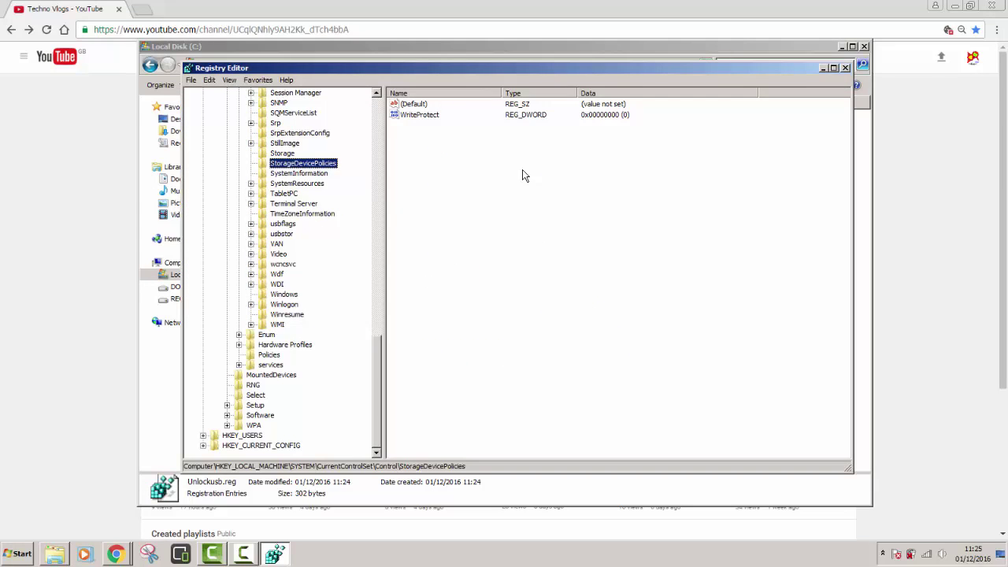
key("alt+F4")
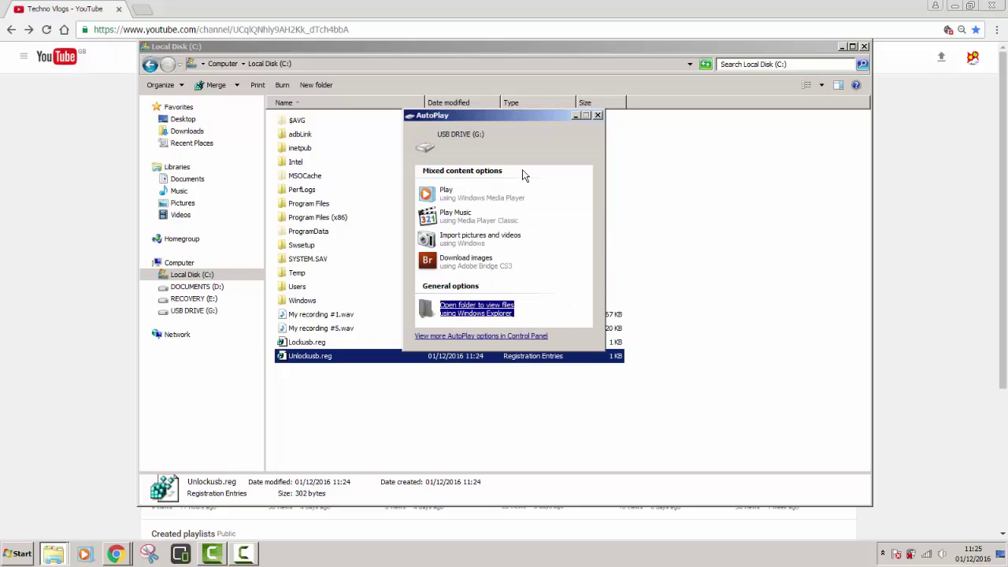
Open USB DRIVE (G:) and copy My recording #5.wav into it from Local Disk (C:)
key("Return")
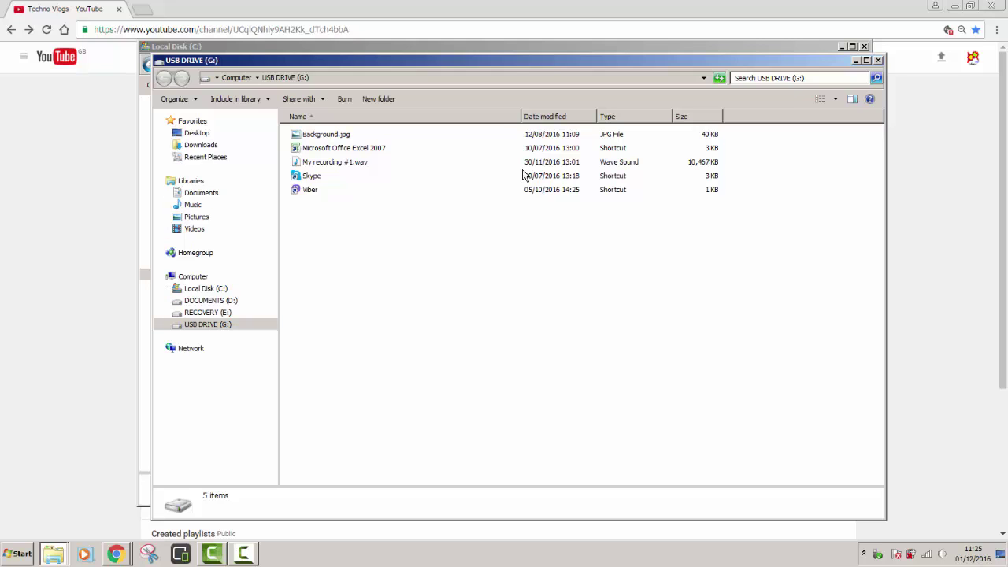
key("alt+F4")
key("Up")
key("Up")
key("shift+F10")
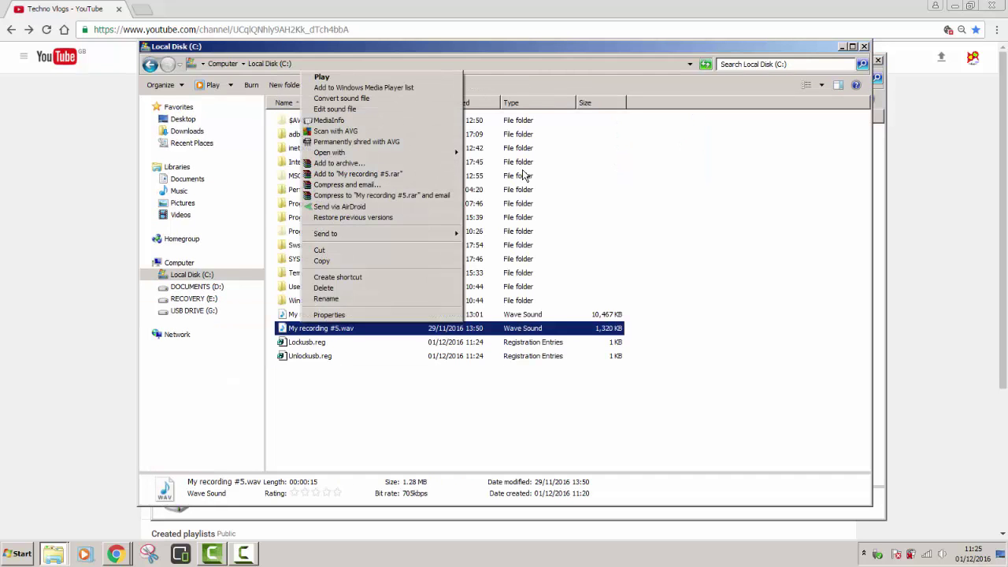
key("c")
key("alt+Tab")
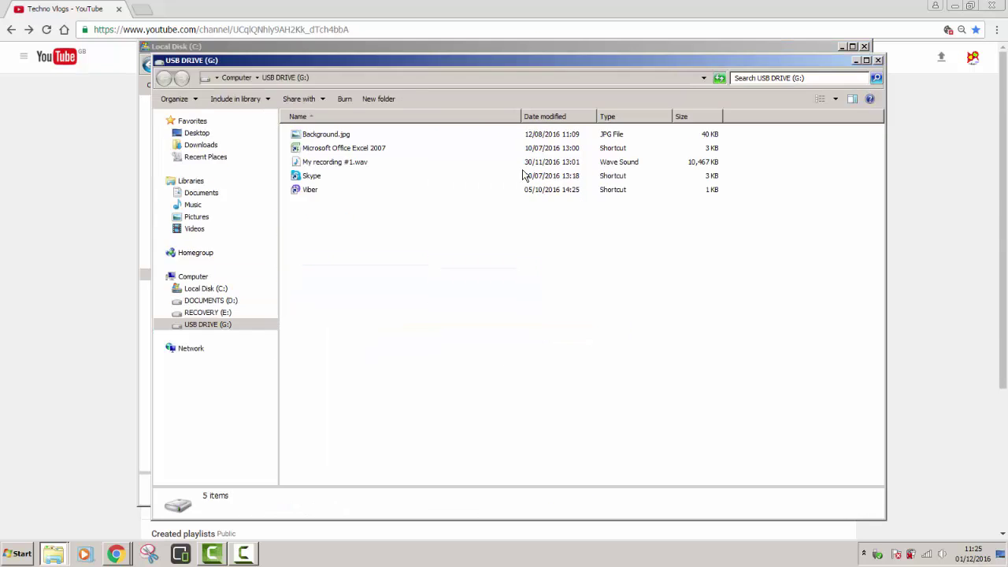
key("shift+F10")
key("p")
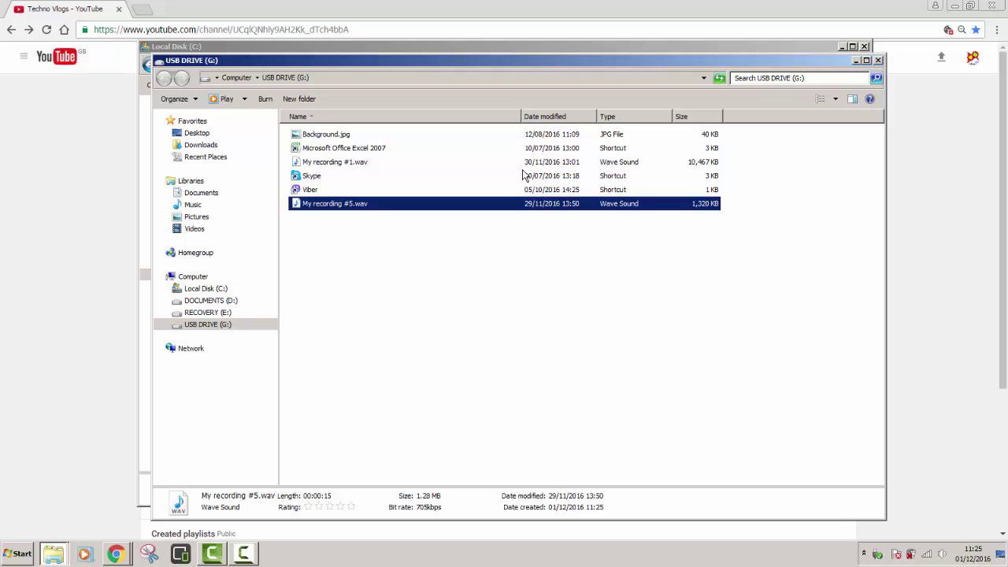
Delete My recording #5.wav from USB DRIVE (G:) and close the drive's window
key("shift+F10")
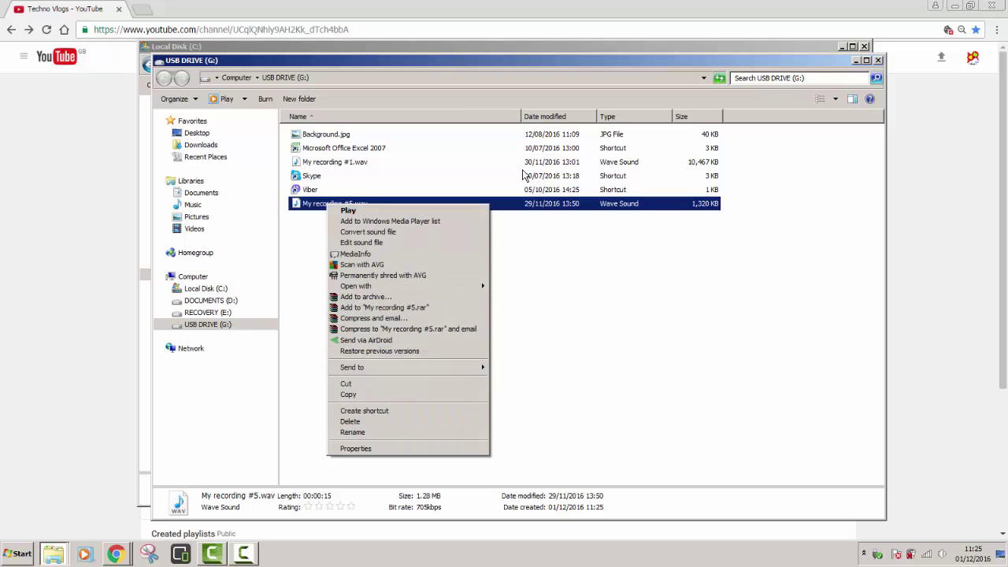
key("d")
key("Return")
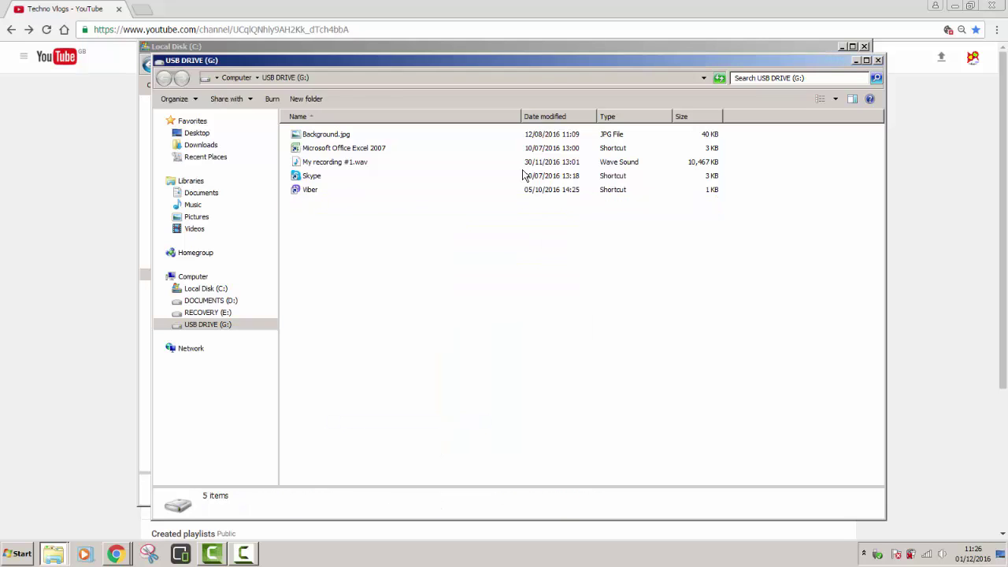
key("alt+F4")
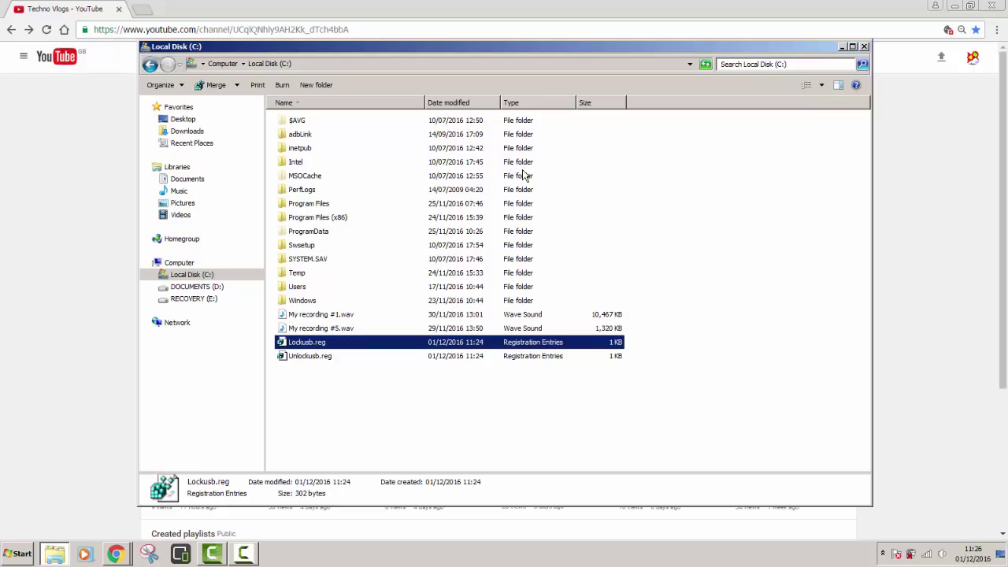
Merge Lockusb.reg from Local Disk (C:) into the registry and dismiss the scan-and-fix prompt for USB DRIVE (G:)
key("Return")
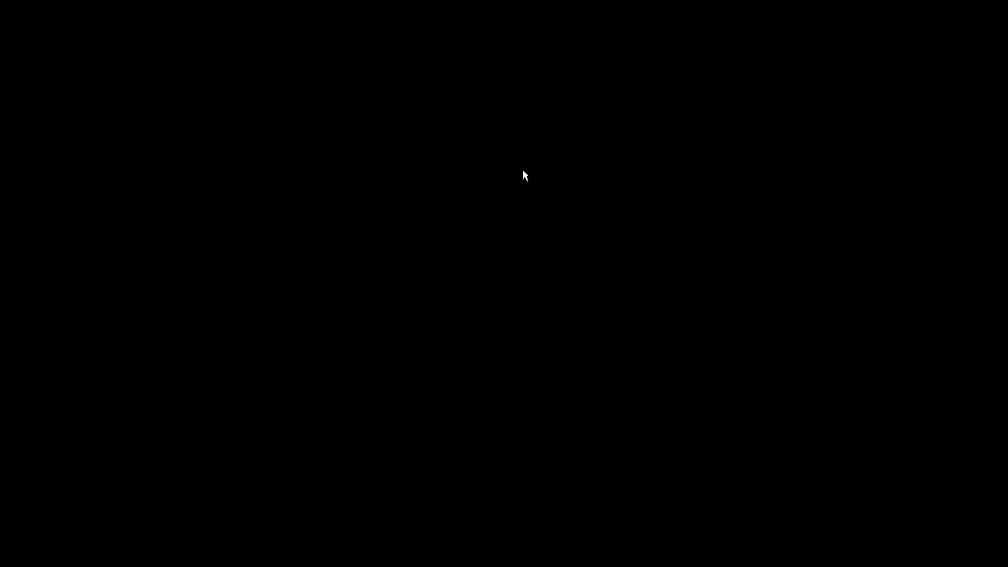
key("Return")
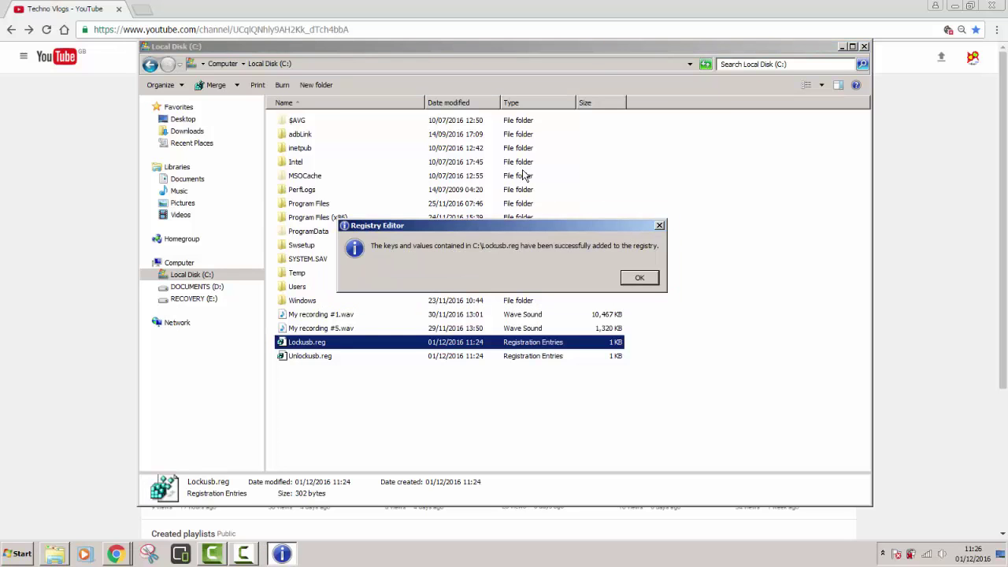
key("Return")
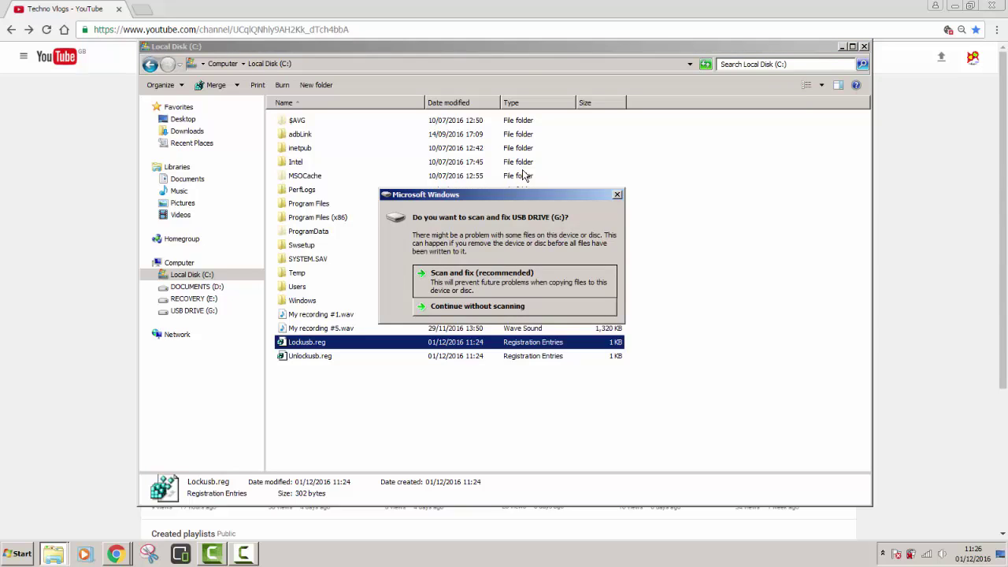
key("Escape")
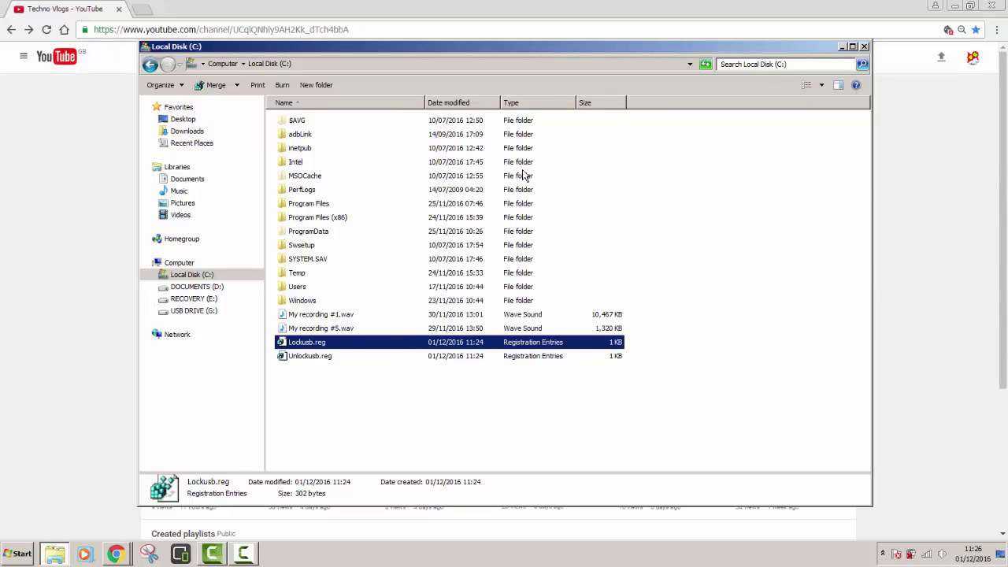
Try to copy My recording #5.wav from Local Disk (C:) to USB DRIVE (G:), then cancel the copy
key("Up")
key("shift+F10")
left_click(329, 264)
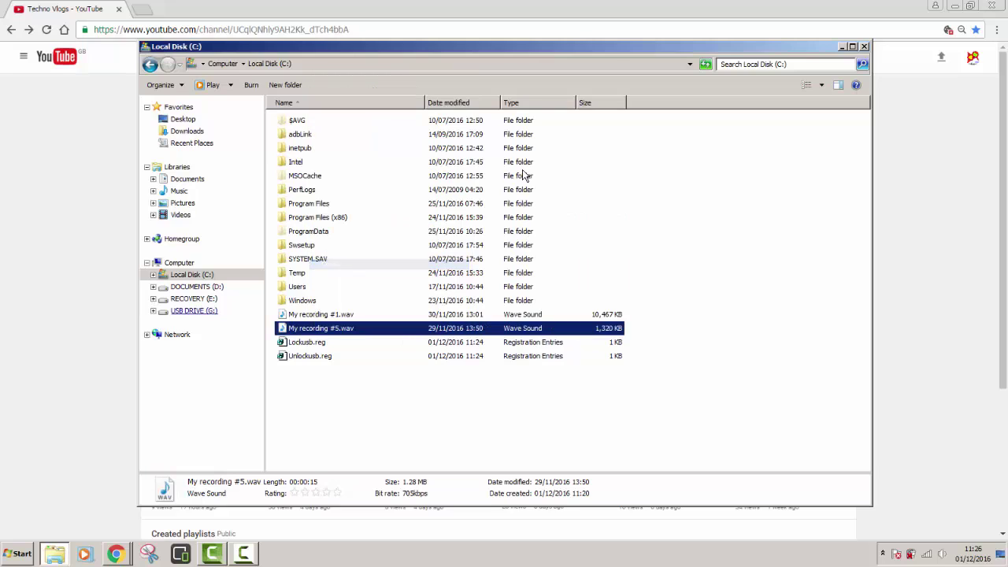
left_click(194, 311)
key("Tab")
key("shift+F10")
key("Down")
key("Down")
key("Down")
key("Down")
key("Down")
key("Down")
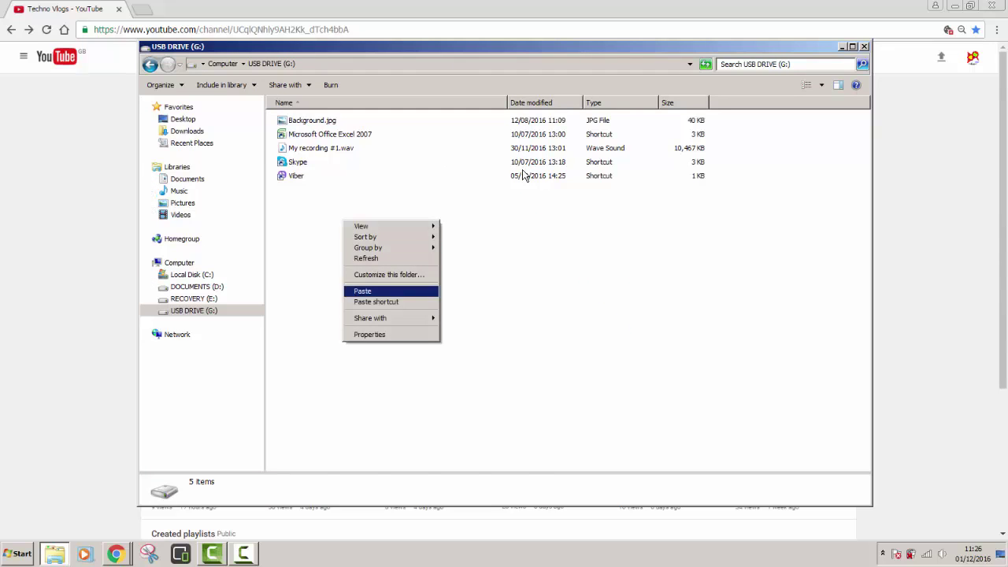
key("Return")
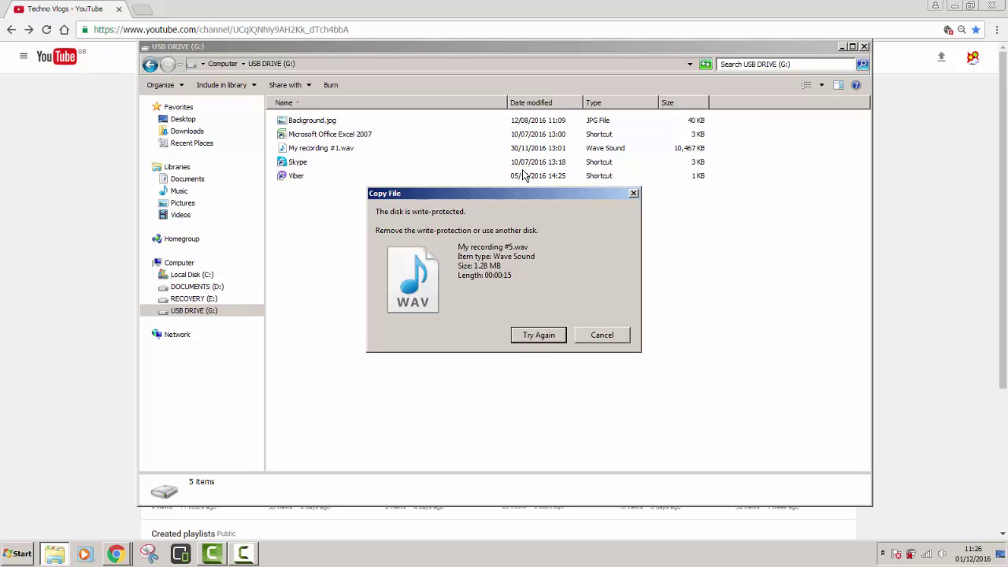
key("Tab")
key("Return")
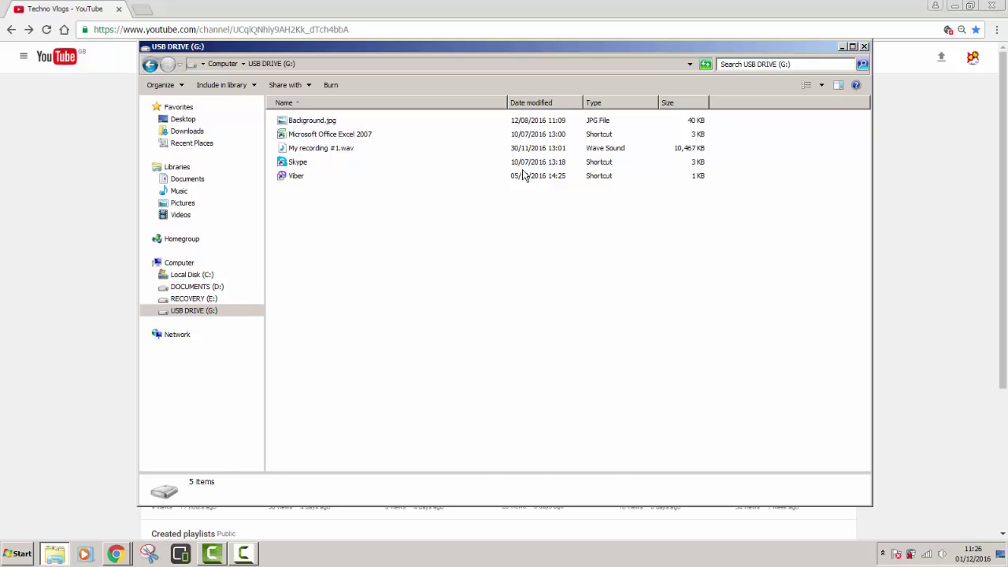
Switch to the Techno Vlogs YouTube channel page in Chrome
key("alt+Tab")
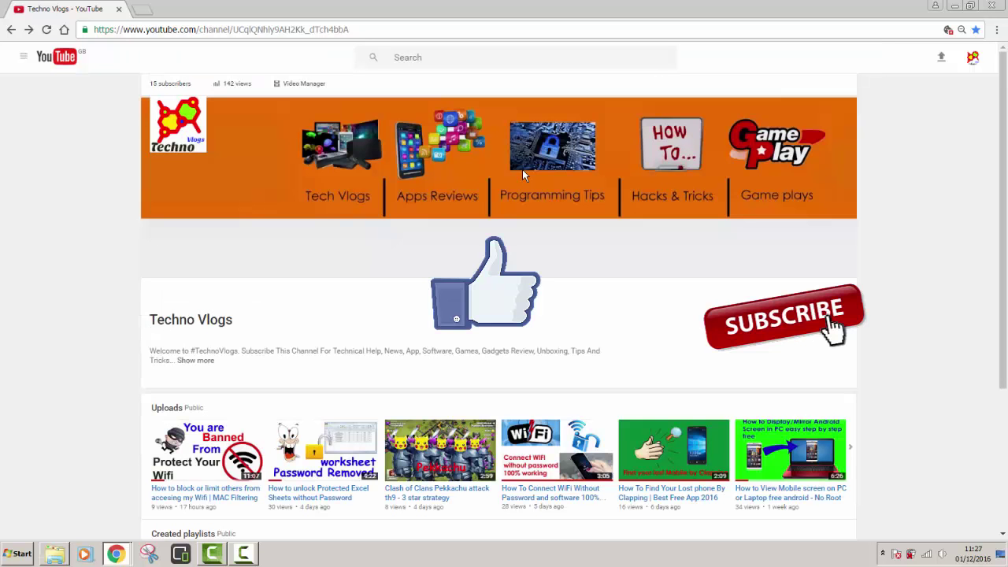